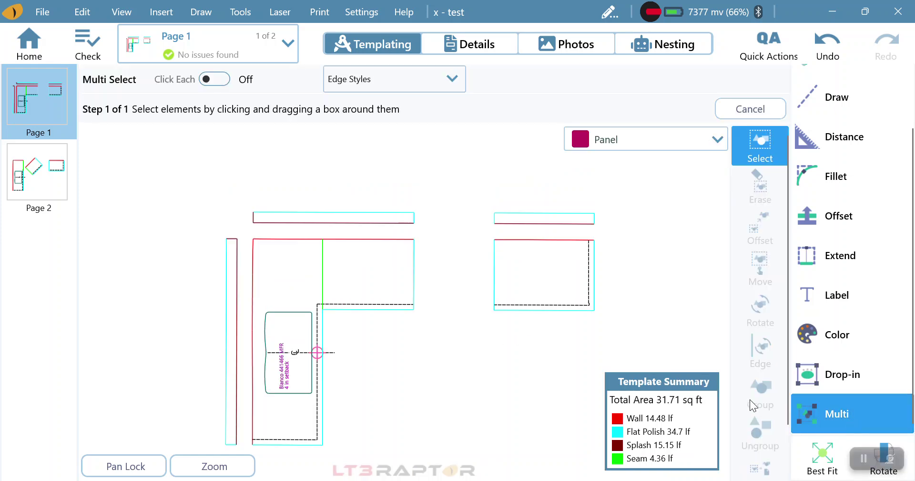
- Box-select the whole right-hand countertop panel, then clear the selection
drag(458, 292, 438, 274)
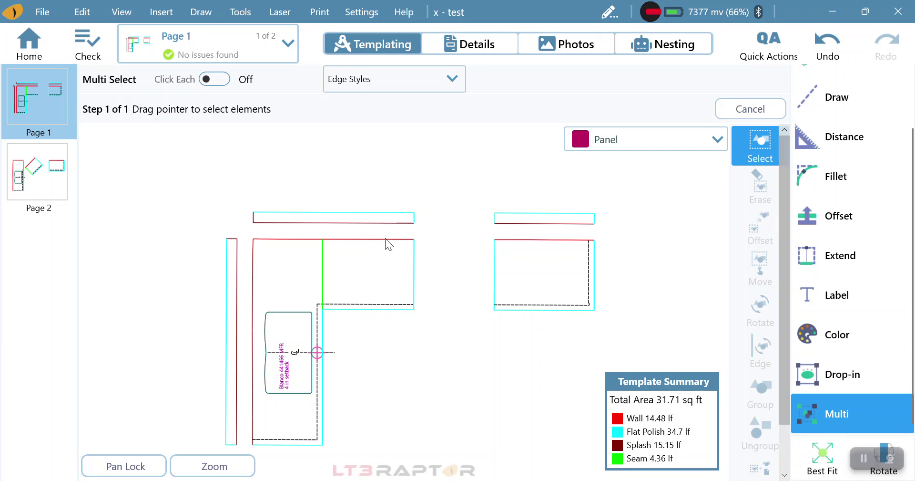
scroll(286, 193, right, 2)
scroll(433, 376, down, 2)
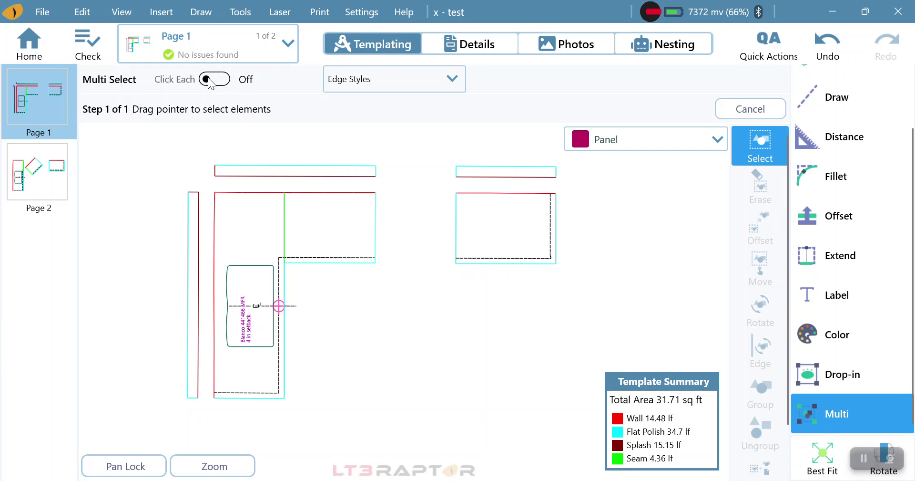
drag(446, 189, 603, 310)
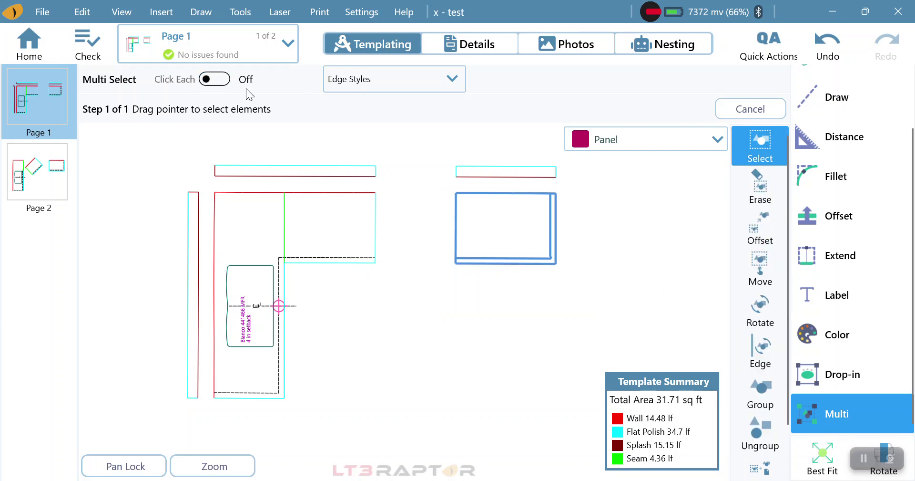
click(754, 153)
- With Click Each, pick the right panel's bottom, right, inner dashed and top edges individually
click(214, 79)
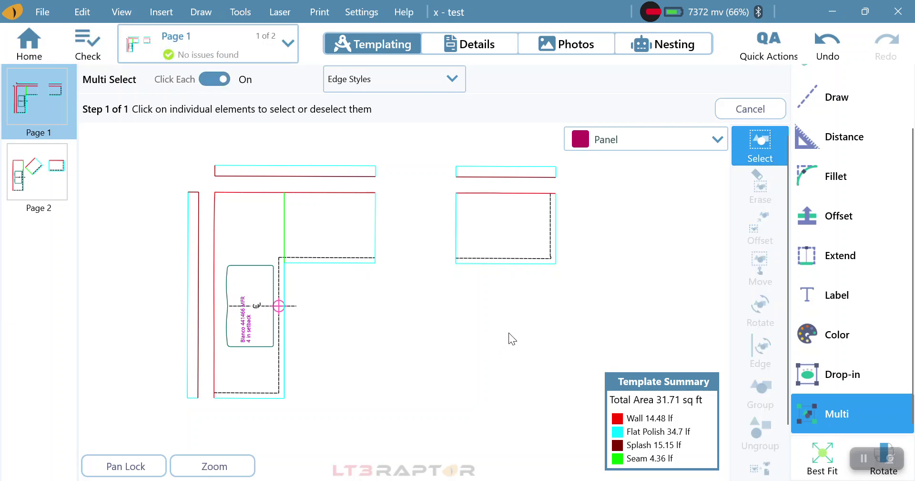
click(516, 264)
click(558, 240)
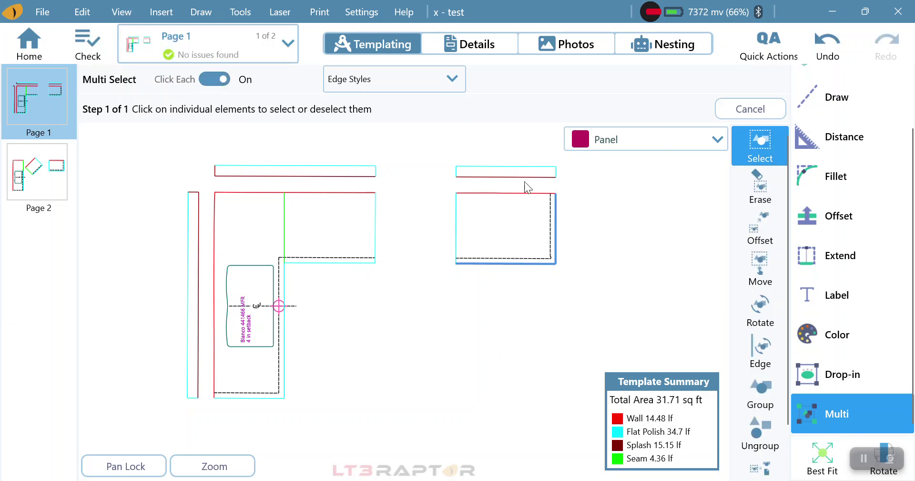
click(549, 197)
click(533, 192)
click(459, 193)
click(212, 79)
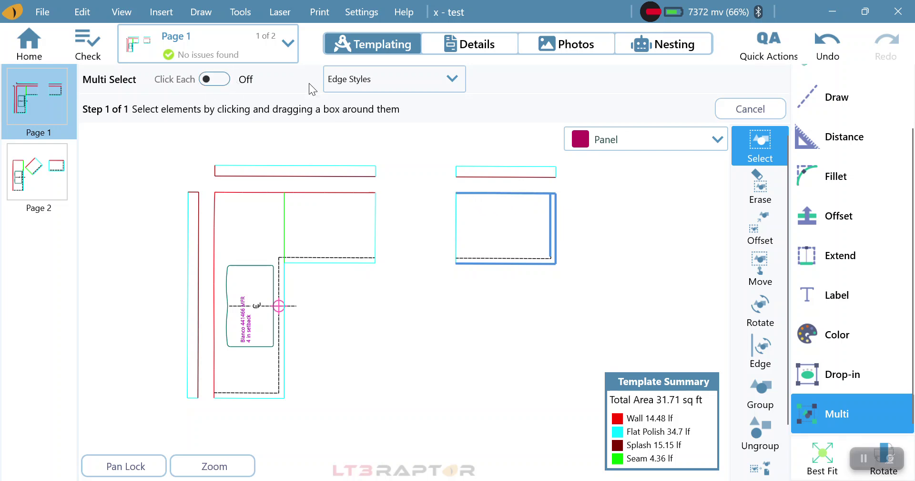
click(372, 87)
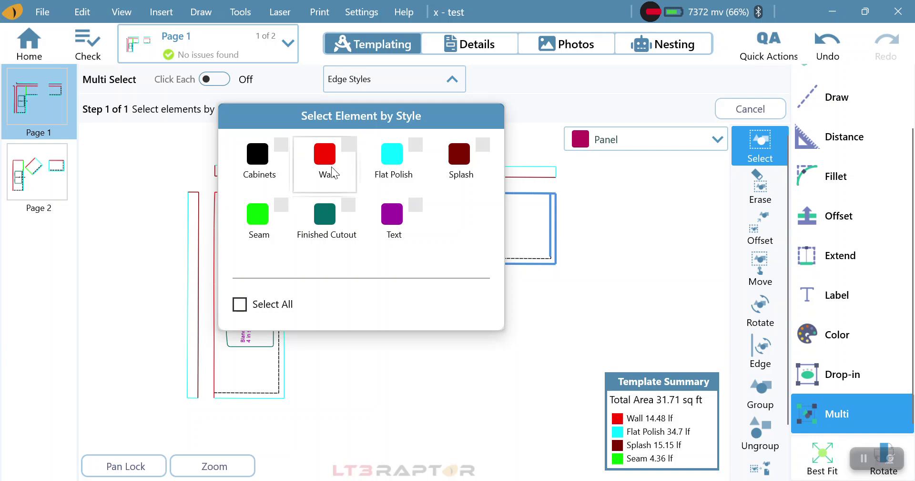
- Select every Flat Polish edge by style and move them all downward
click(764, 153)
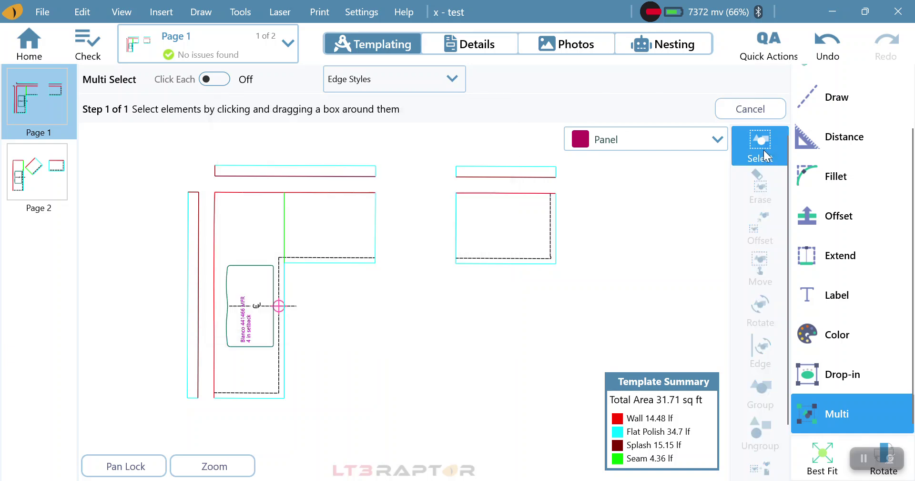
click(451, 84)
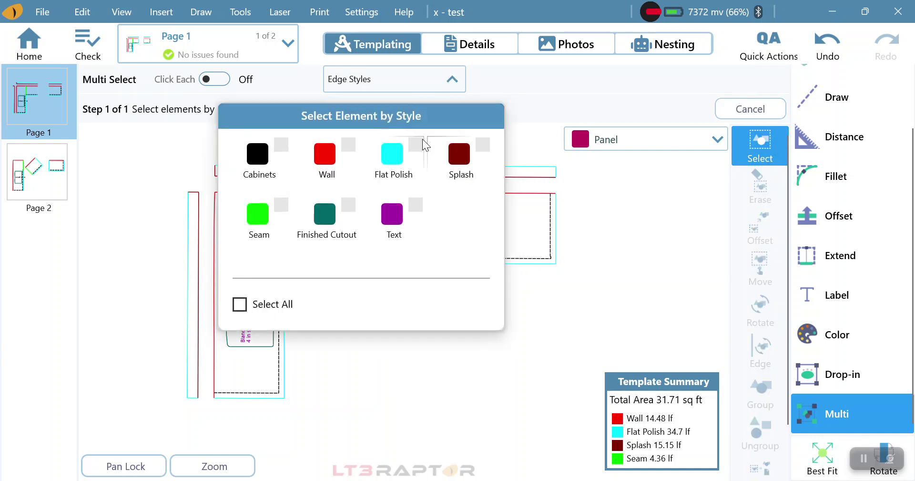
click(391, 175)
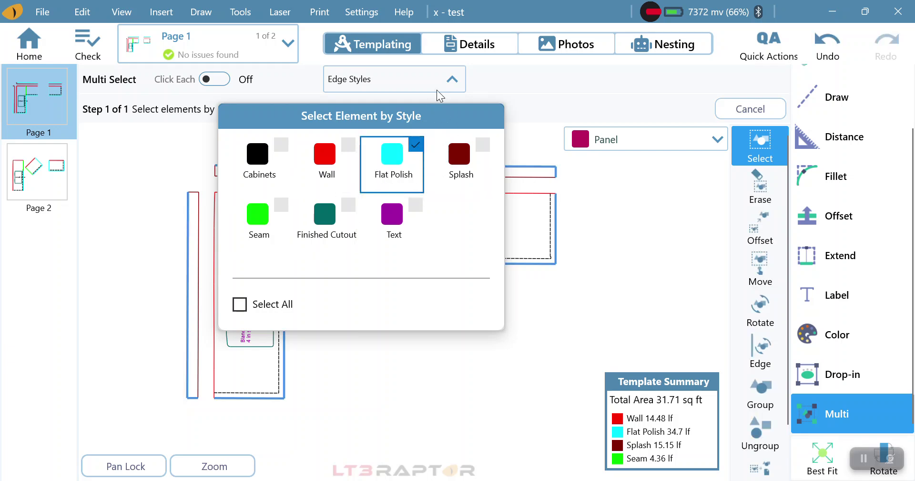
click(451, 85)
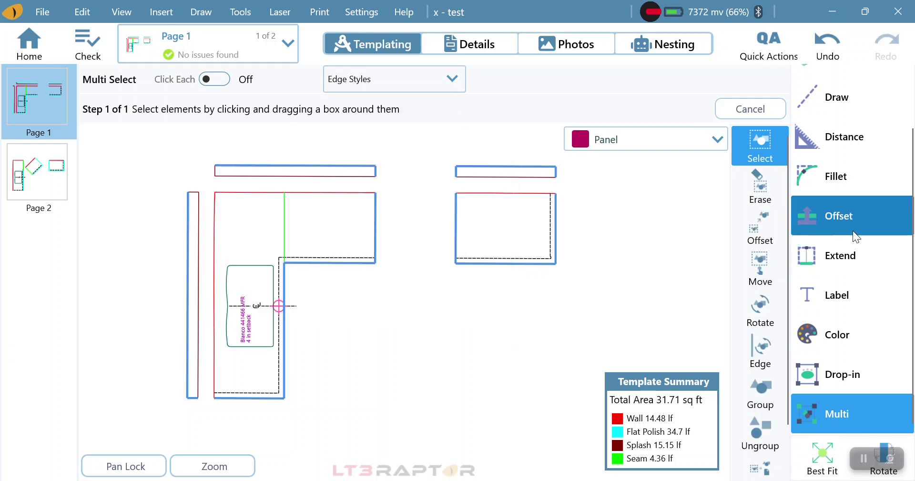
click(770, 262)
mouse_move(358, 214)
mouse_down()
mouse_move(454, 285)
mouse_move(349, 246)
mouse_move(354, 230)
mouse_up()
click(752, 109)
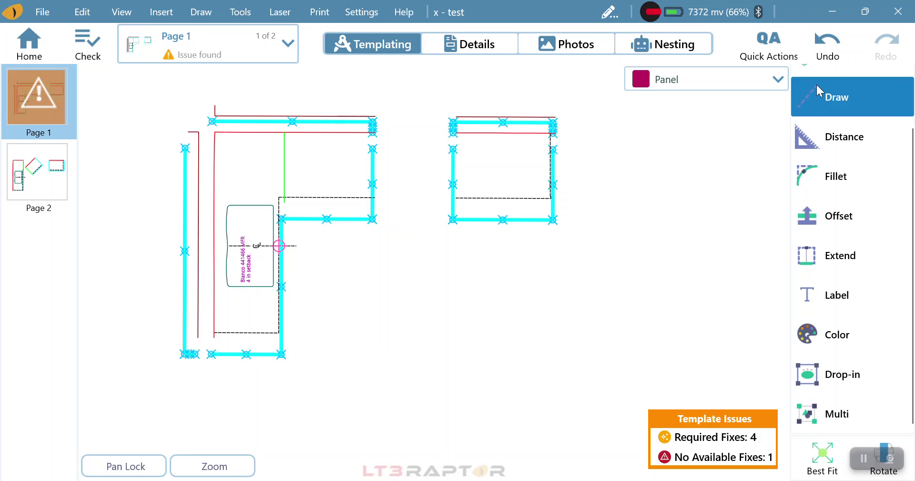
- Undo the Flat Polish edge move and box-select the whole right-hand panel
click(830, 47)
click(879, 413)
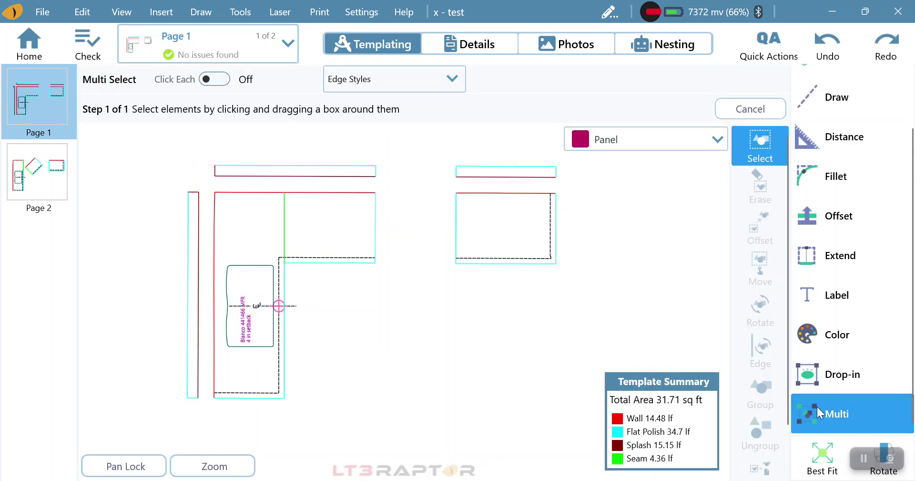
click(225, 80)
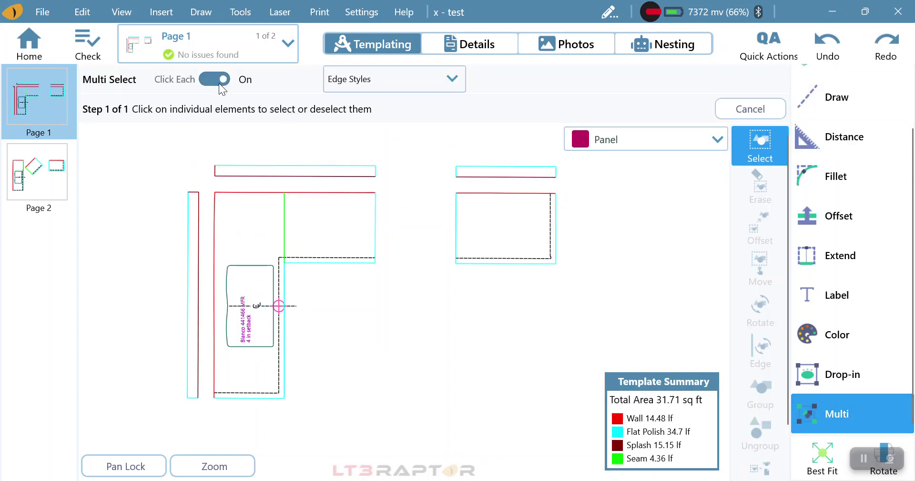
drag(458, 199, 348, 176)
click(221, 81)
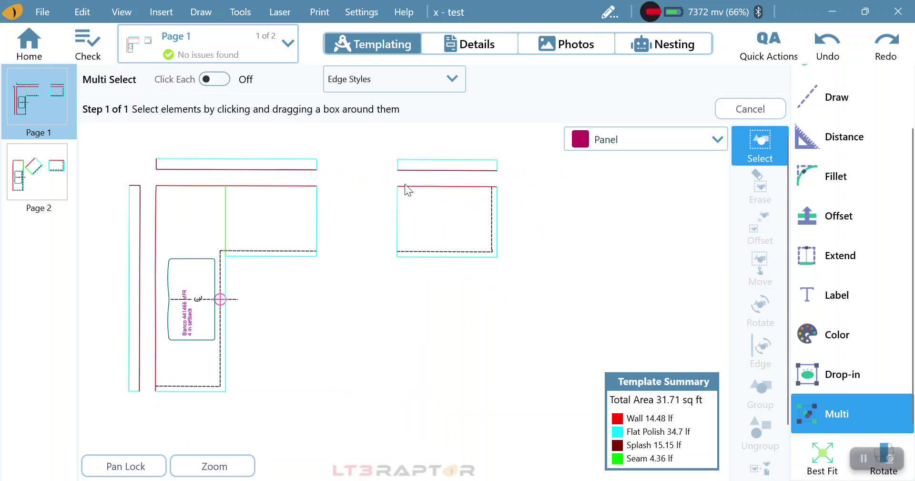
drag(383, 178, 534, 297)
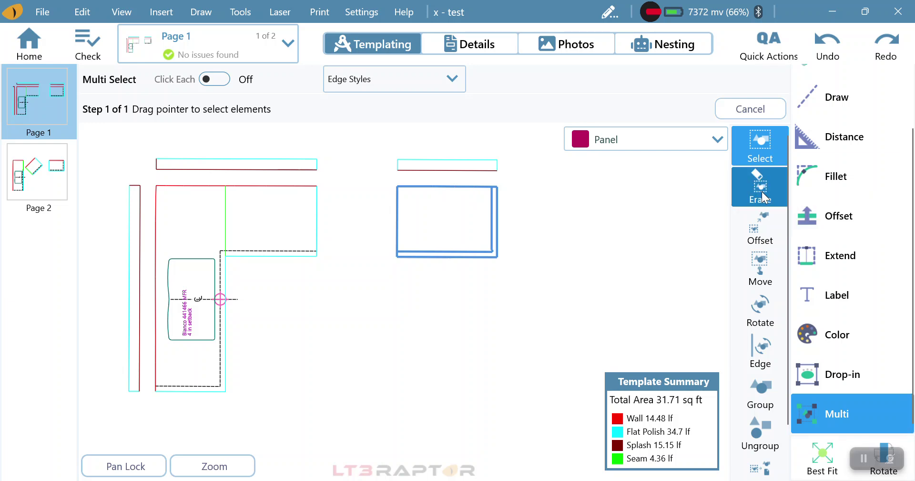
scroll(885, 231, up, 2)
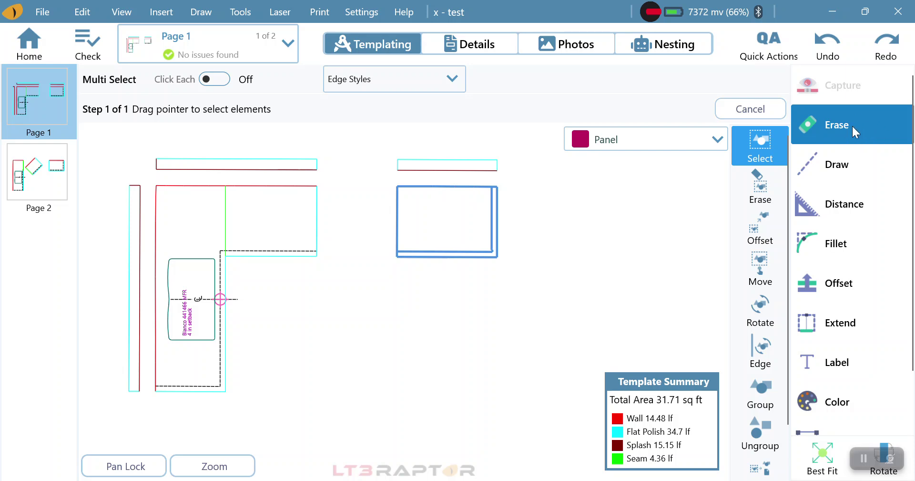
- Erase the right panel, undo the erasure, and box-select the restored panel
click(758, 188)
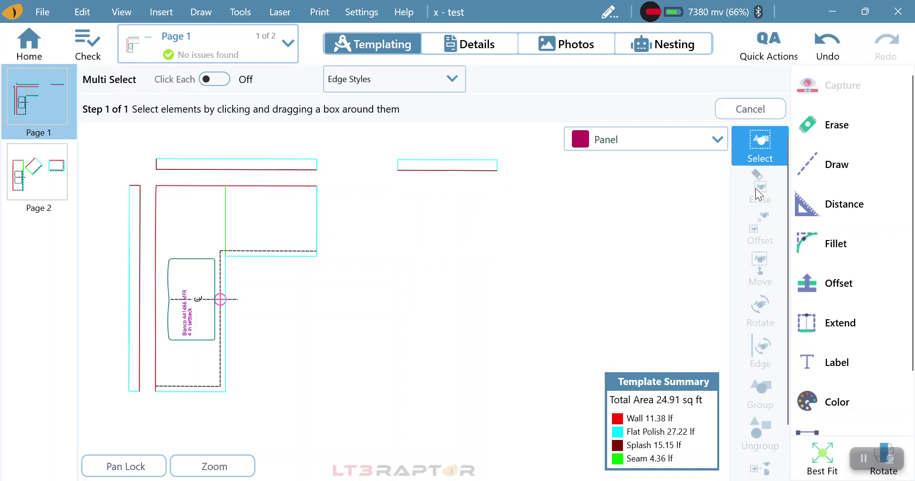
click(831, 50)
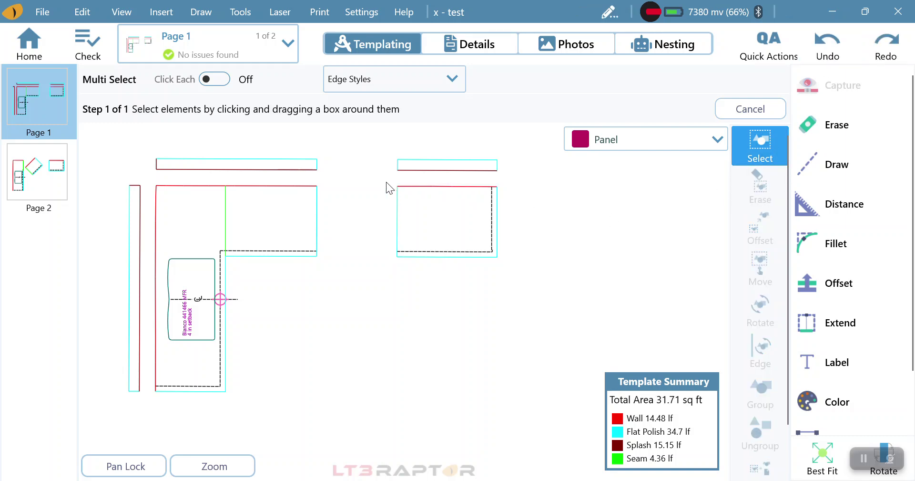
drag(387, 182, 533, 312)
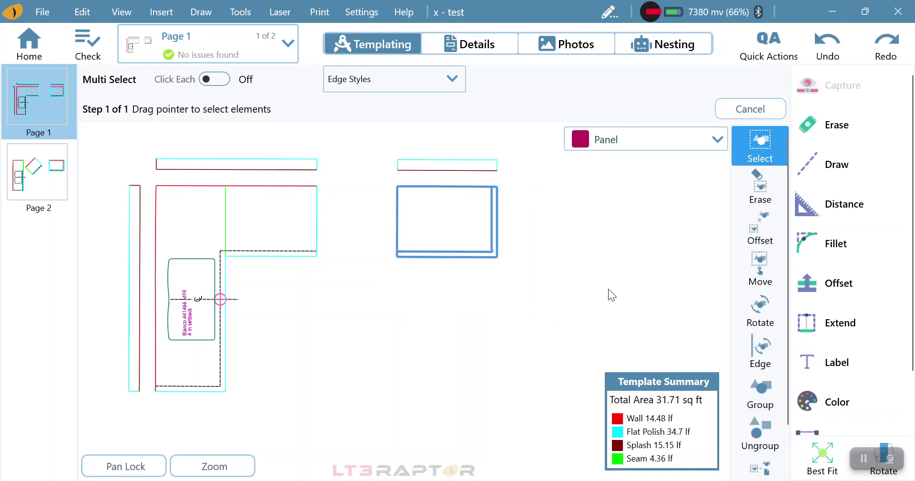
click(757, 230)
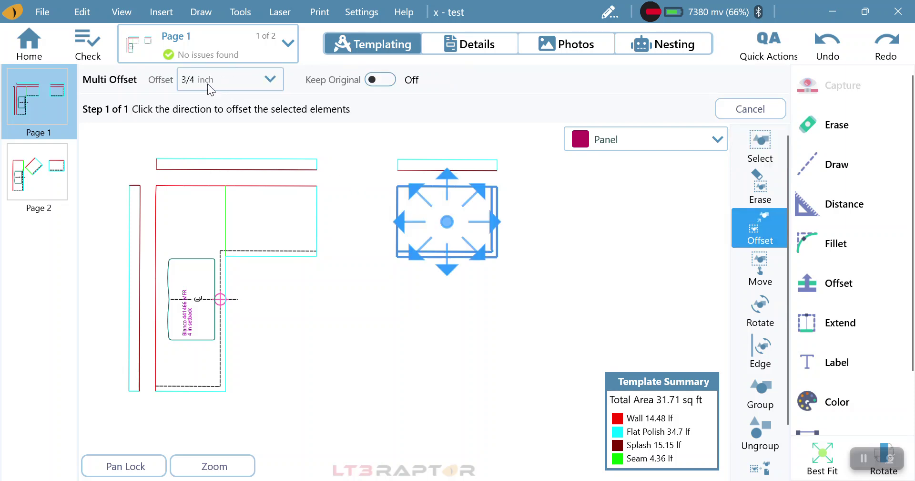
- Try a 3/4-inch offset of the right panel to the right, undo it, and reselect the panel
click(495, 221)
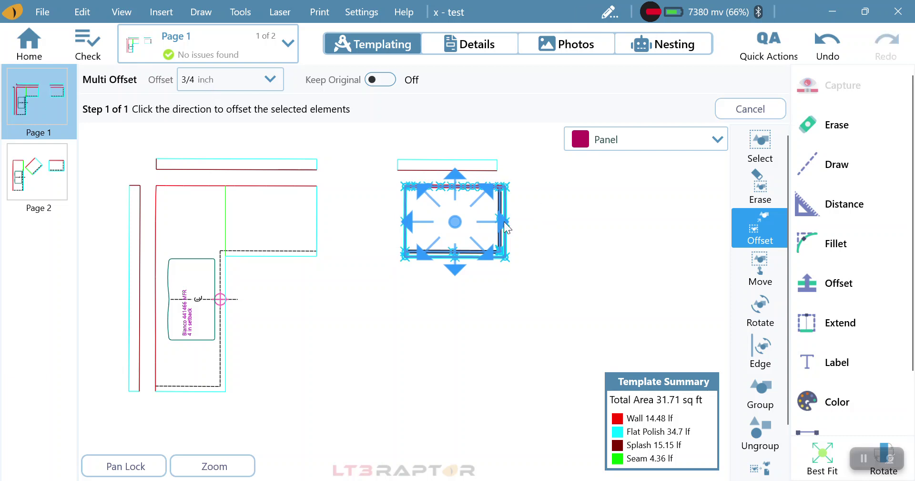
click(828, 45)
click(841, 53)
click(841, 52)
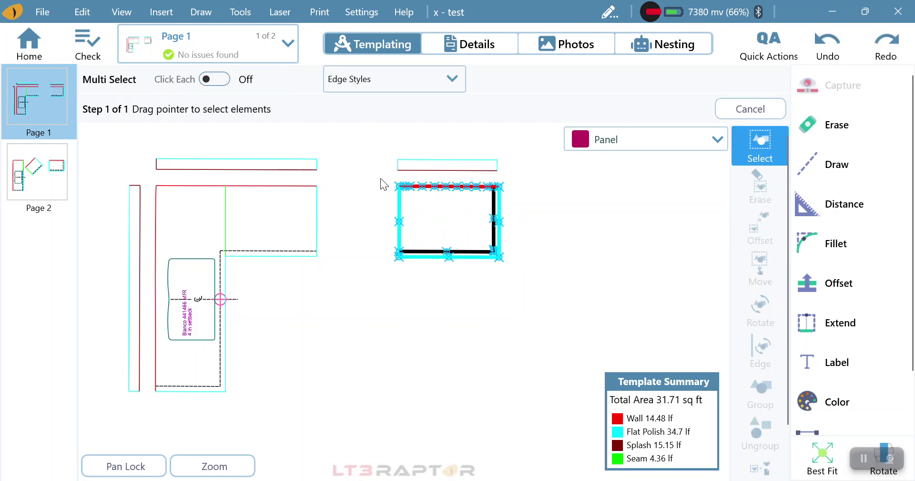
drag(381, 176, 562, 312)
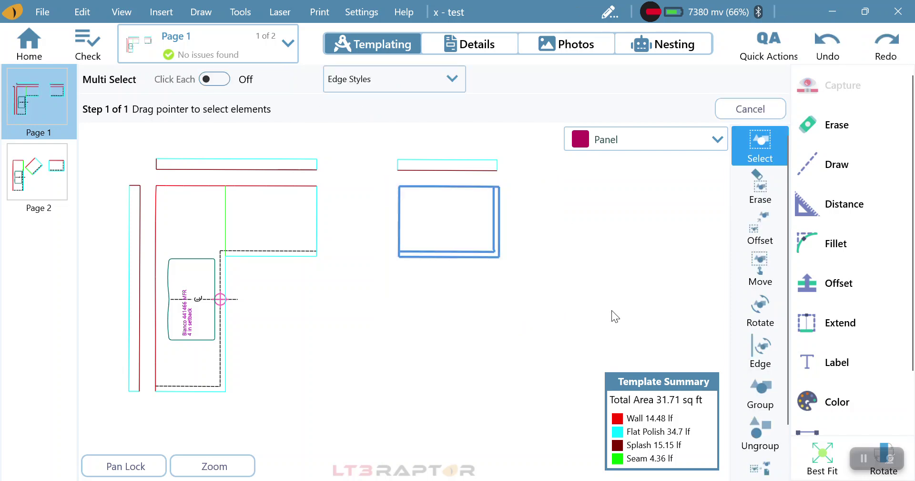
click(760, 227)
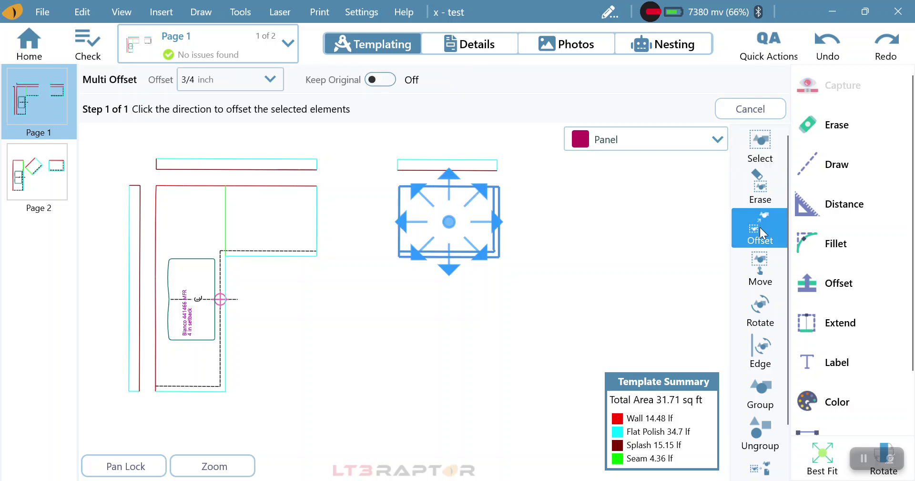
- Offset the right panel 30 inches with Keep Original on, stacking three copies below it
click(374, 79)
click(261, 84)
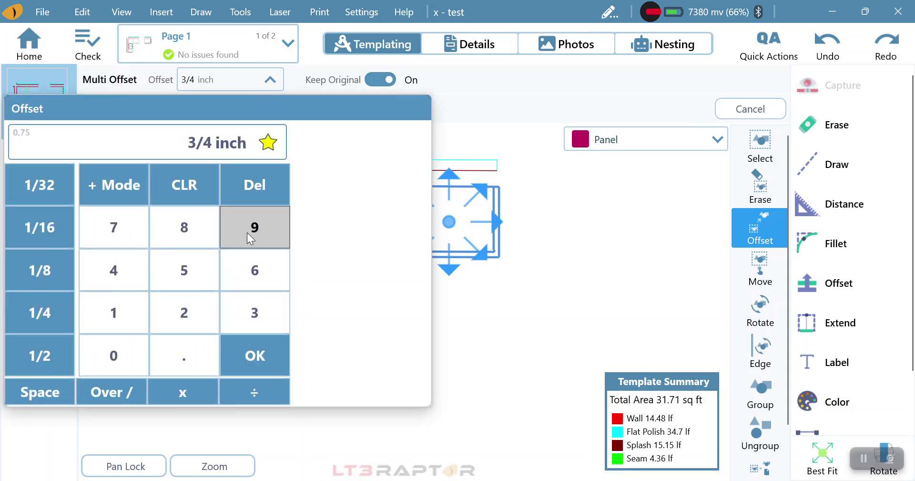
click(245, 310)
click(113, 356)
click(243, 353)
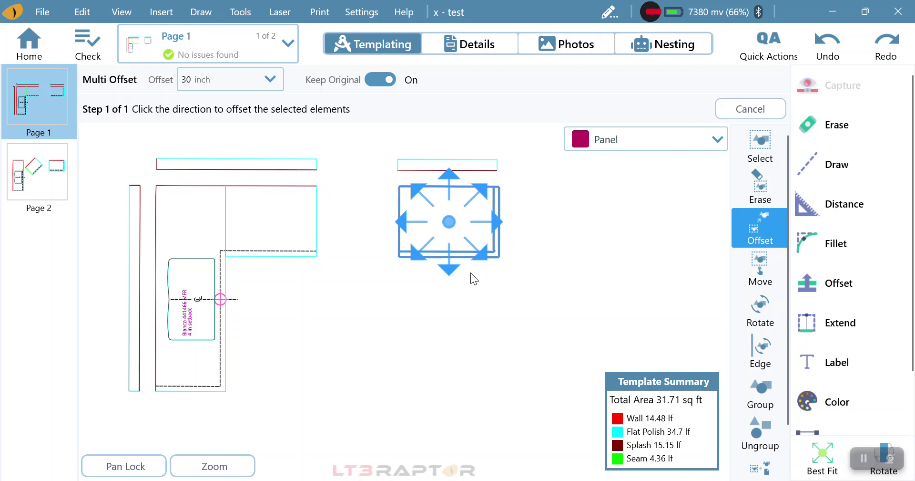
click(451, 270)
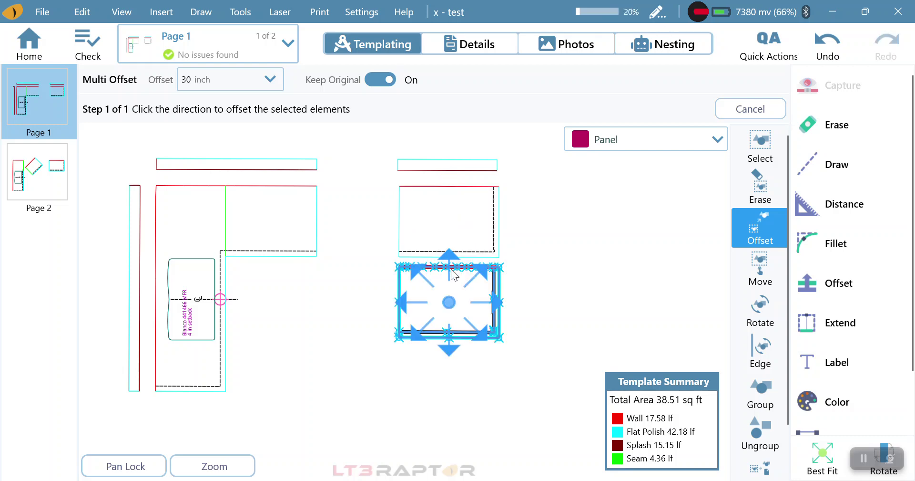
click(452, 356)
click(451, 430)
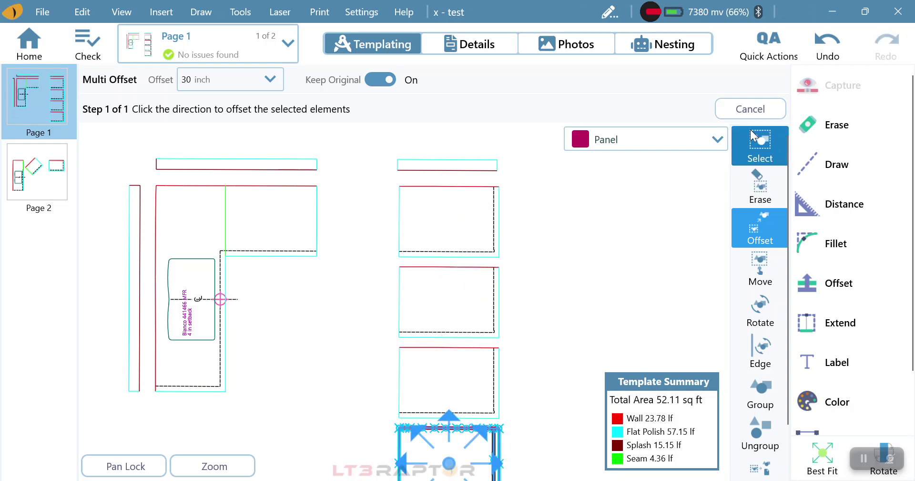
click(751, 109)
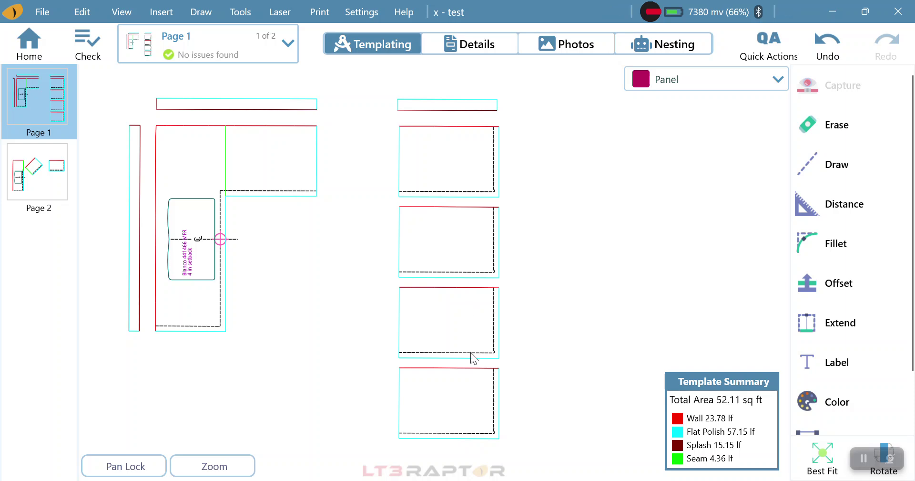
- Undo the three extra rectangles, bringing Total Area back to 31.71 sq ft
click(824, 41)
click(830, 42)
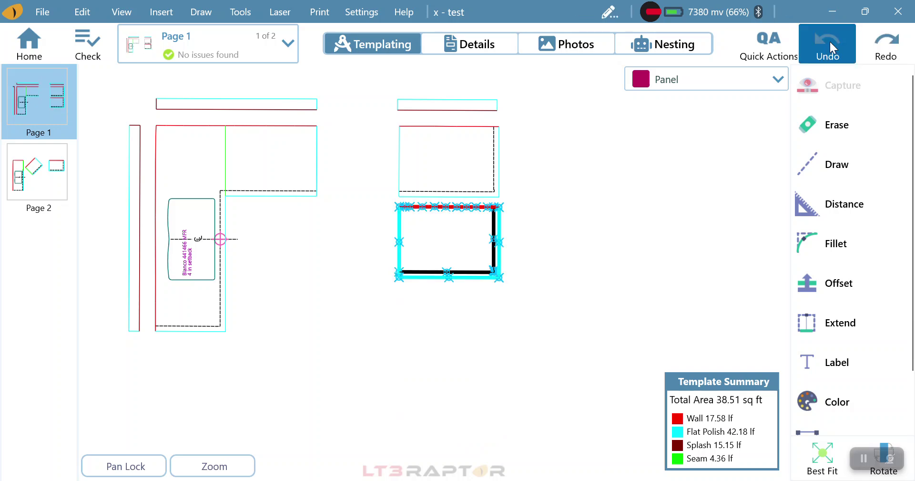
click(829, 40)
scroll(882, 322, down, 2)
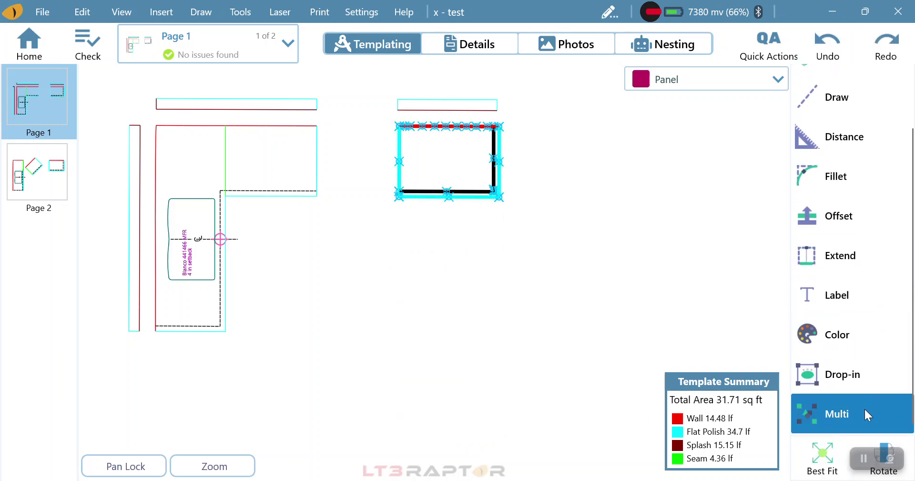
- Trial-move the right-hand piece lower, undo it, then reselect it and move with Click to Snap on
click(865, 411)
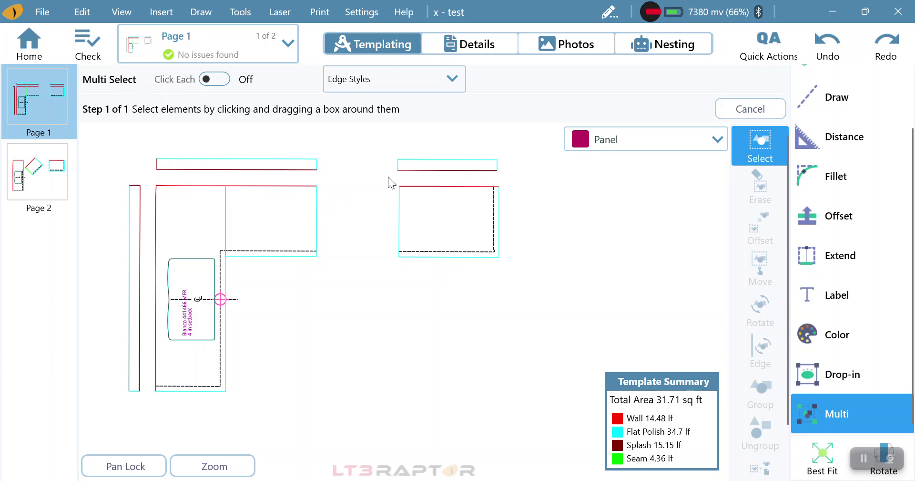
drag(387, 180, 545, 311)
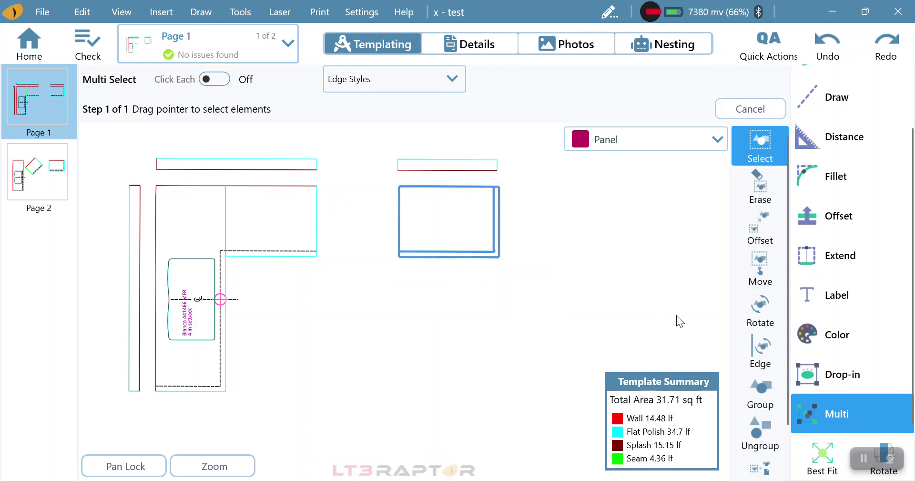
click(763, 268)
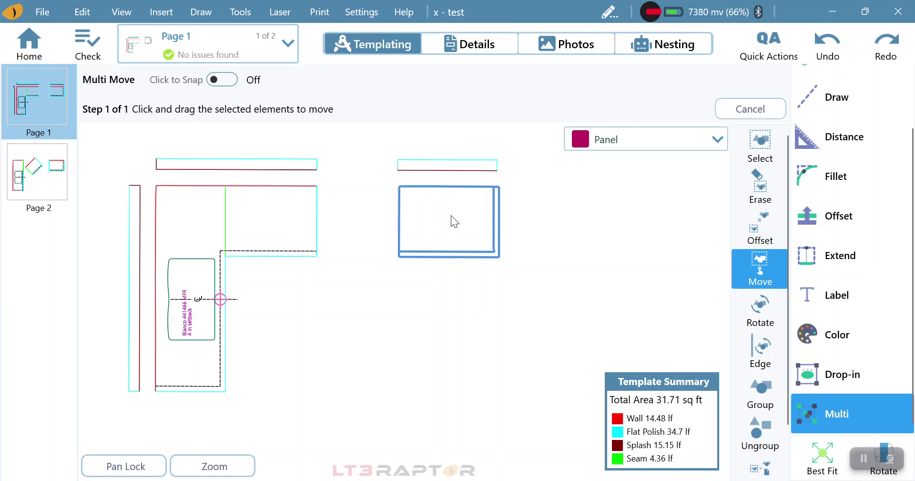
drag(451, 216, 282, 292)
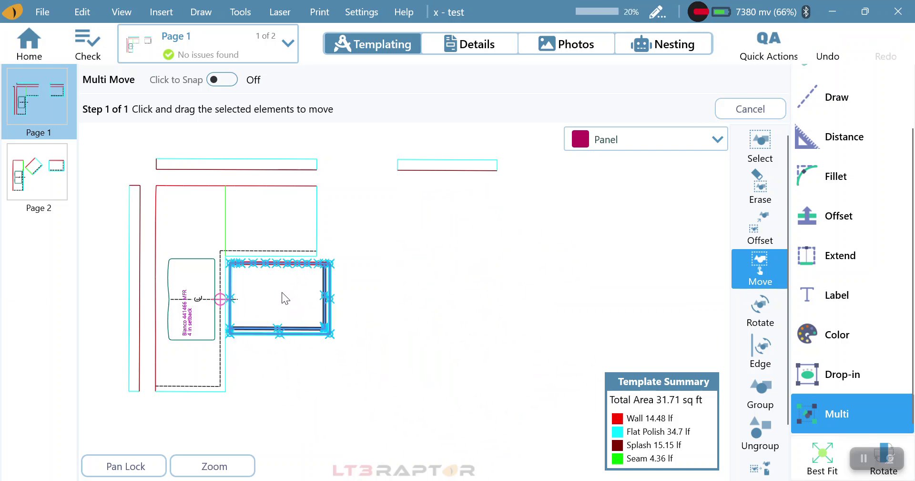
click(846, 61)
drag(389, 178, 520, 305)
click(761, 271)
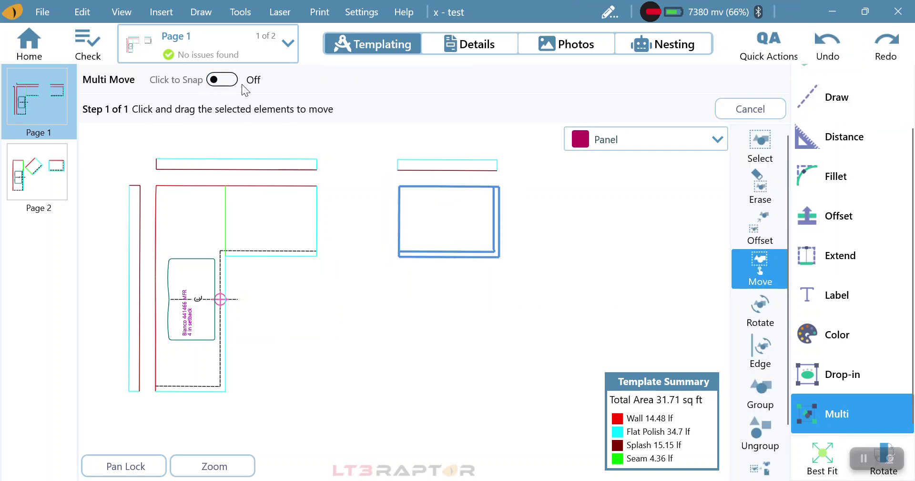
click(230, 79)
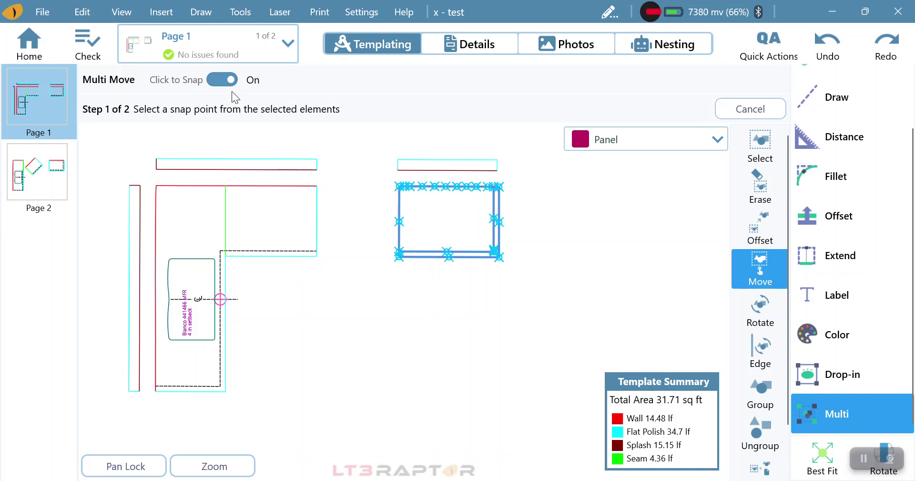
- Snap the right piece's bottom-left corner onto the top of the L-shaped piece
click(407, 261)
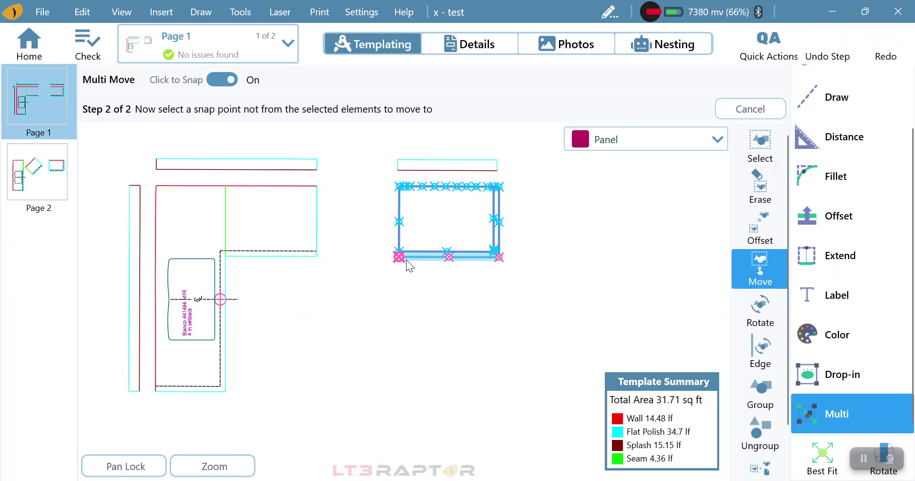
click(322, 261)
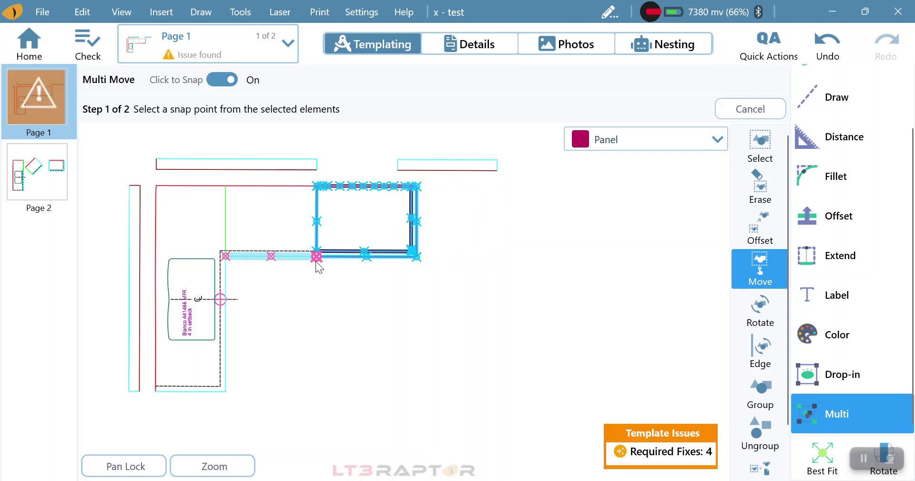
click(750, 109)
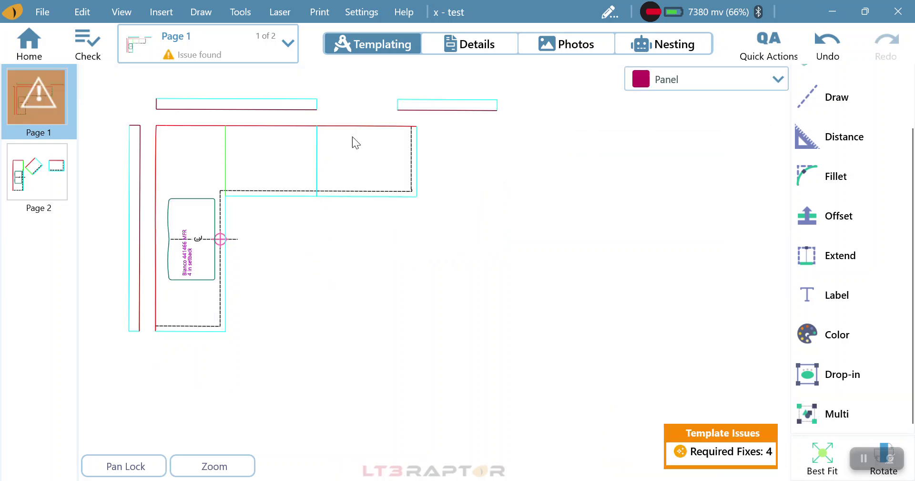
- Undo the snap move, fit the whole drawing in view, and reopen Multi Select
scroll(334, 138, up, 5)
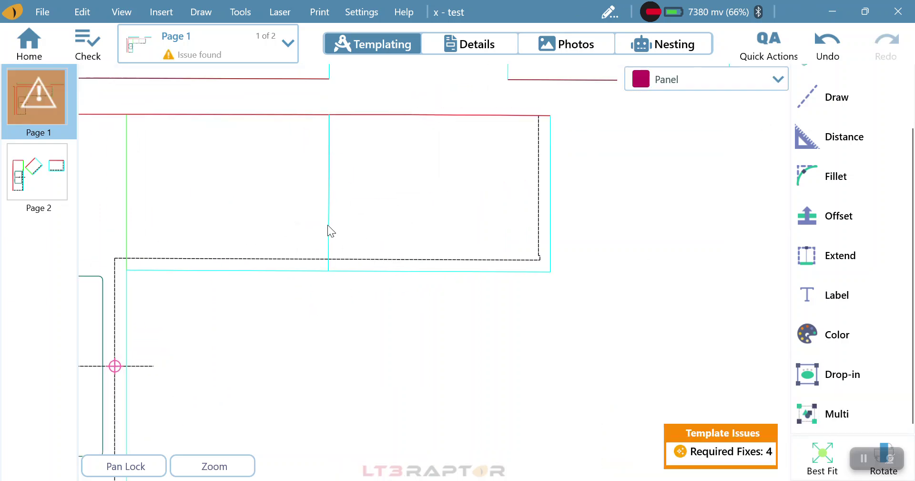
click(828, 43)
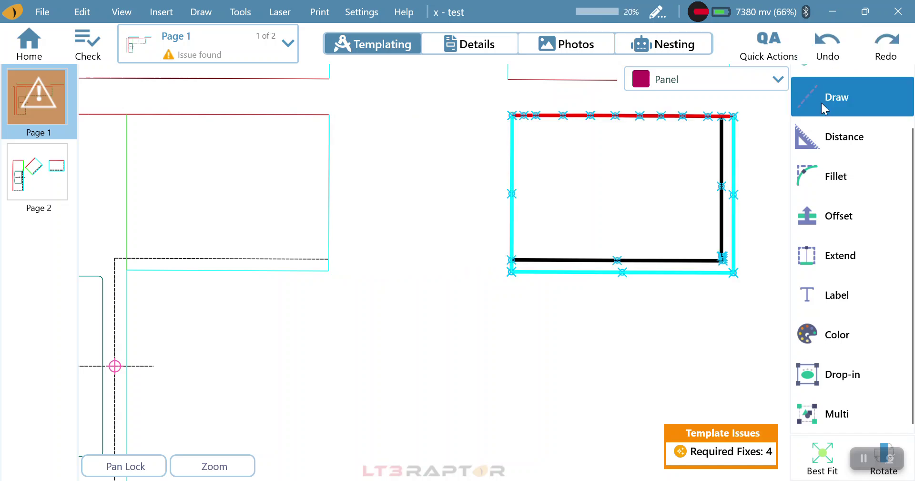
click(838, 468)
click(838, 414)
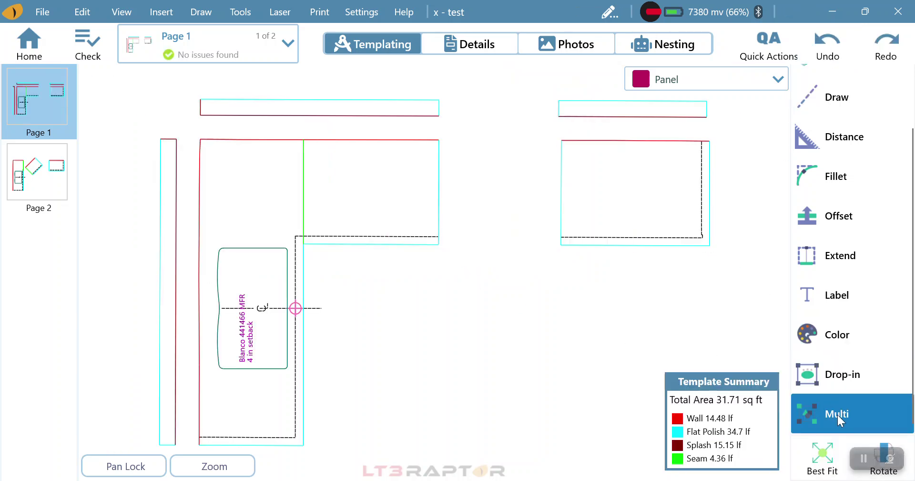
click(837, 414)
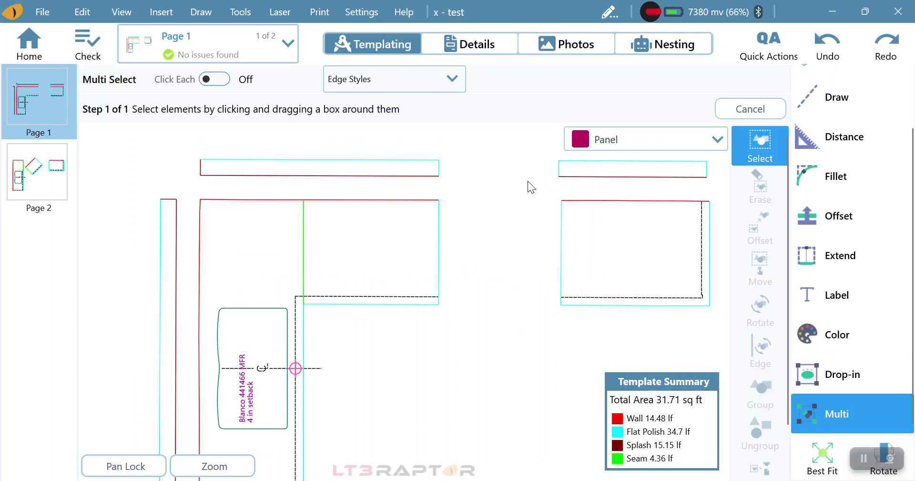
mouse_move(544, 198)
mouse_down()
mouse_move(731, 349)
mouse_move(730, 321)
mouse_up()
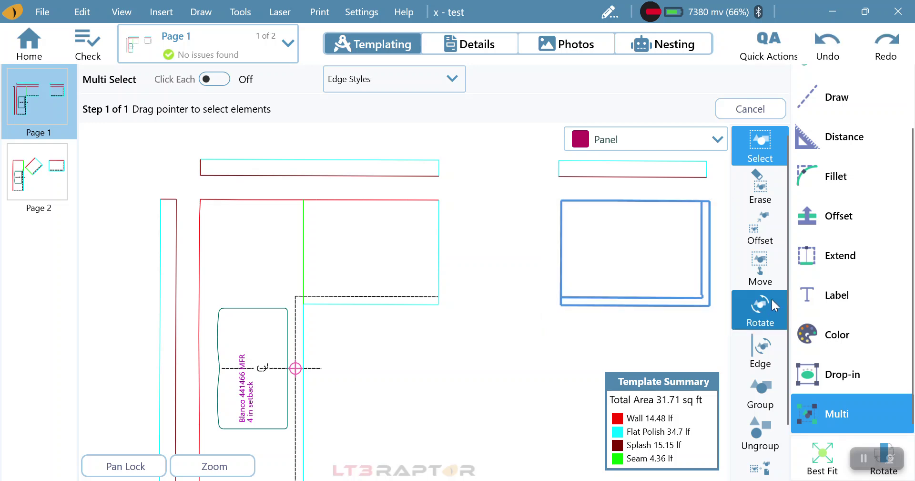
click(763, 305)
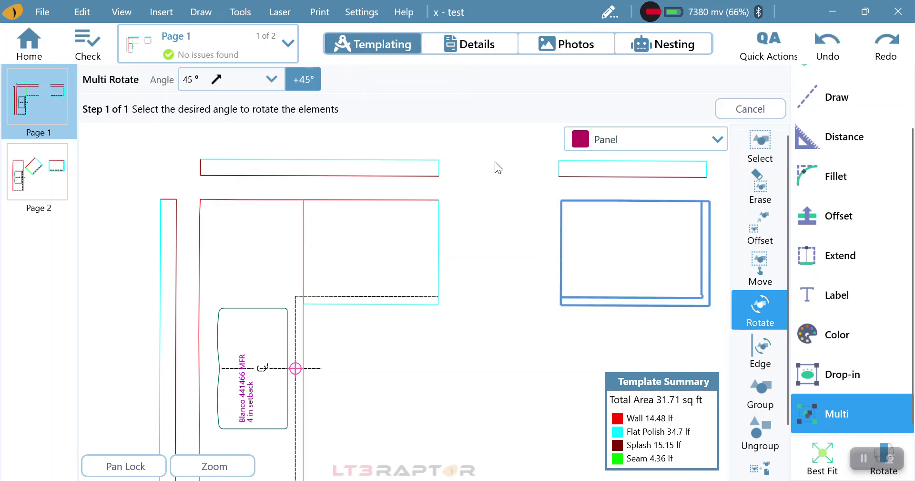
click(304, 79)
click(303, 79)
click(310, 82)
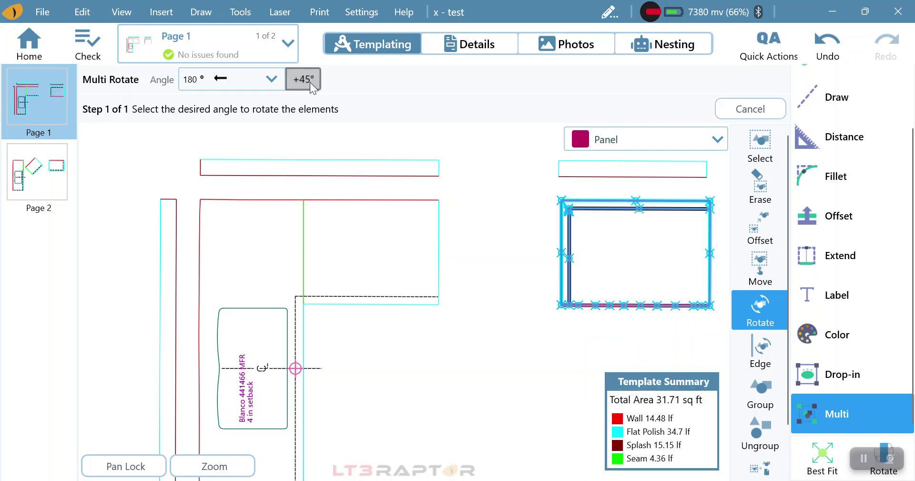
click(310, 82)
click(310, 82)
click(310, 82)
click(310, 83)
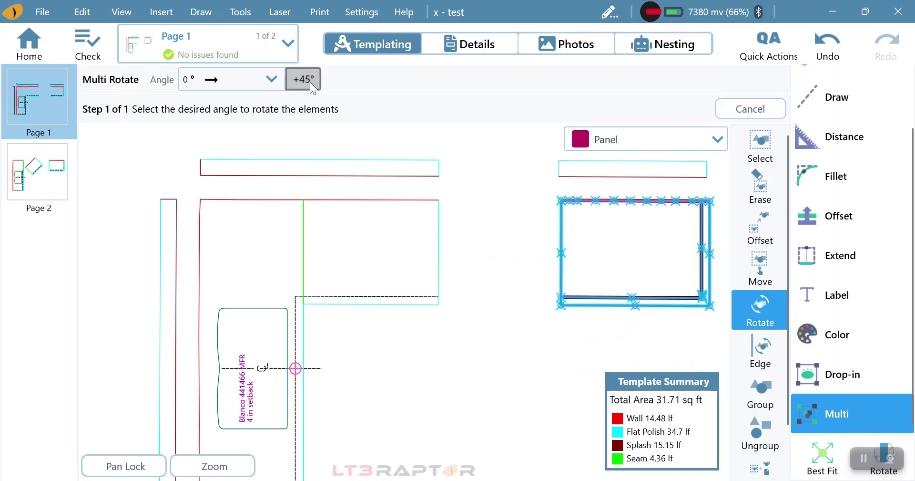
click(271, 81)
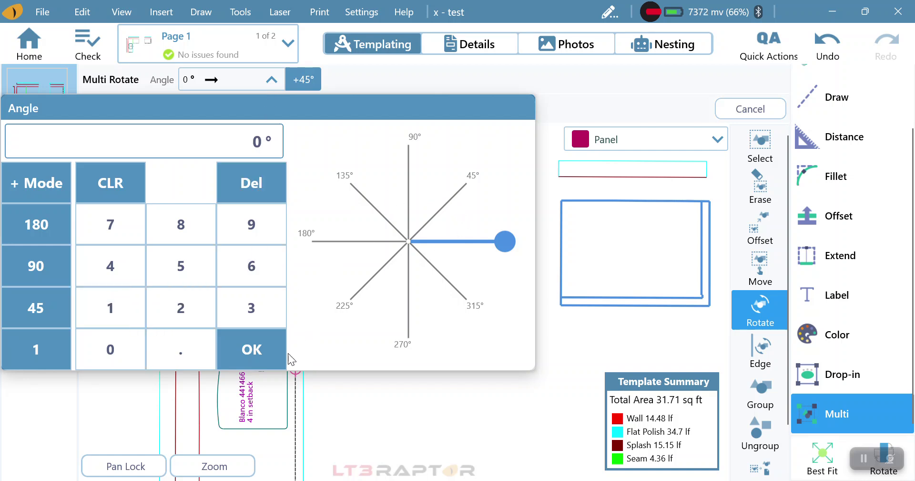
click(259, 347)
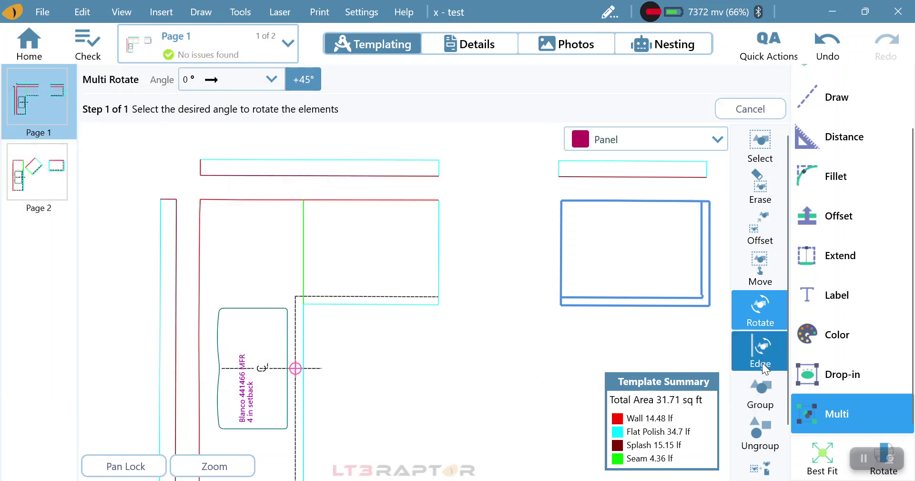
- On Page 2, rotate the tilted middle piece so its lower-left edge parallels the left panel's right edge
click(760, 143)
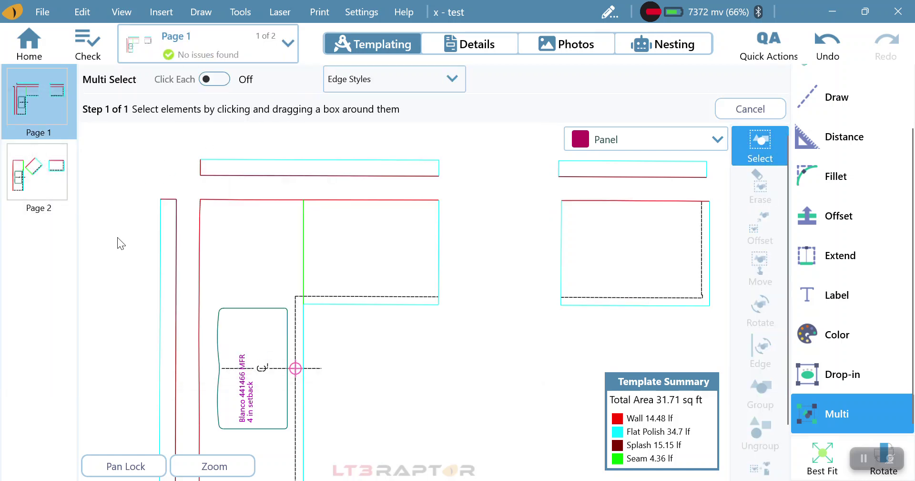
click(35, 186)
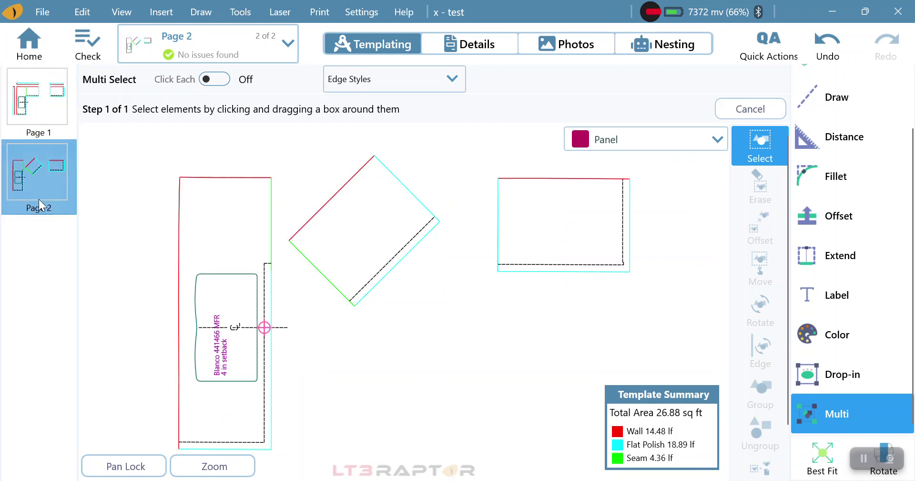
mouse_move(281, 144)
mouse_down()
mouse_move(417, 310)
mouse_move(462, 339)
mouse_move(463, 325)
mouse_up()
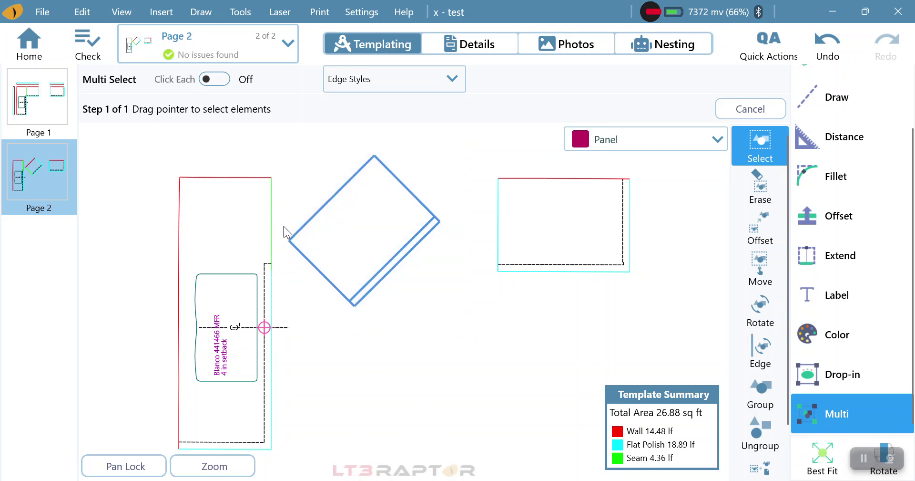
click(760, 353)
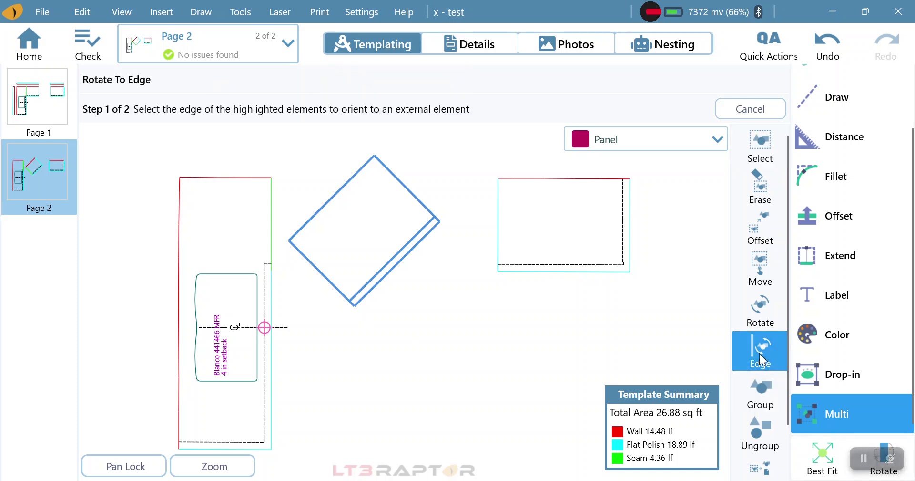
click(321, 277)
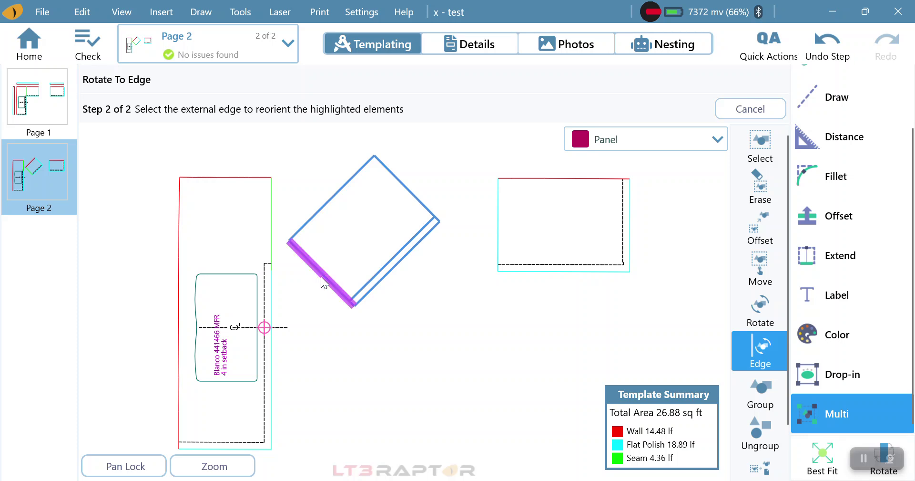
click(269, 237)
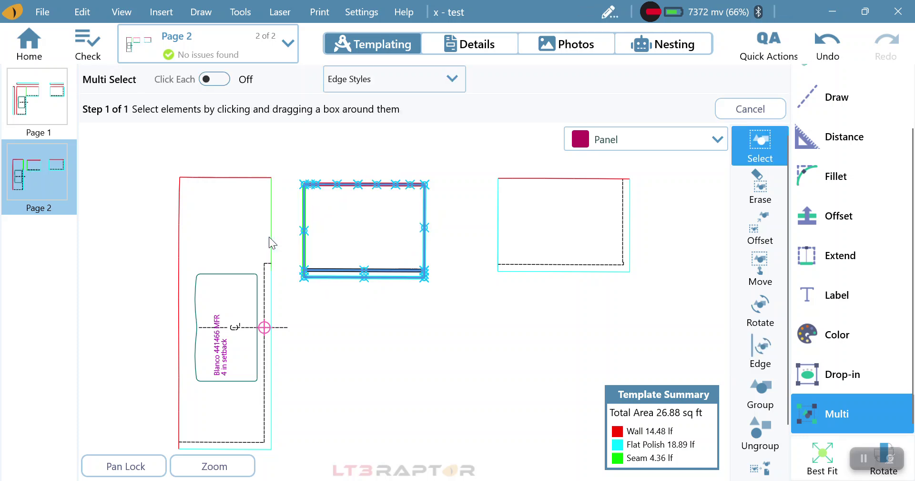
key(Escape)
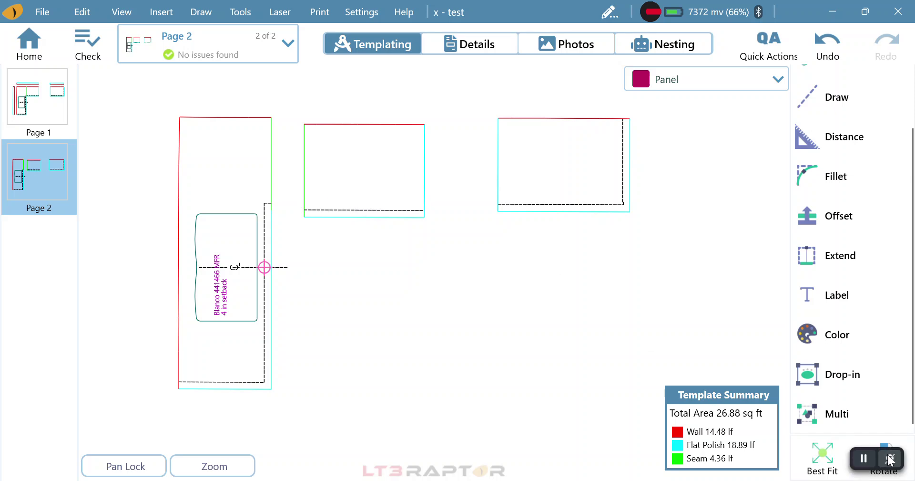
click(878, 415)
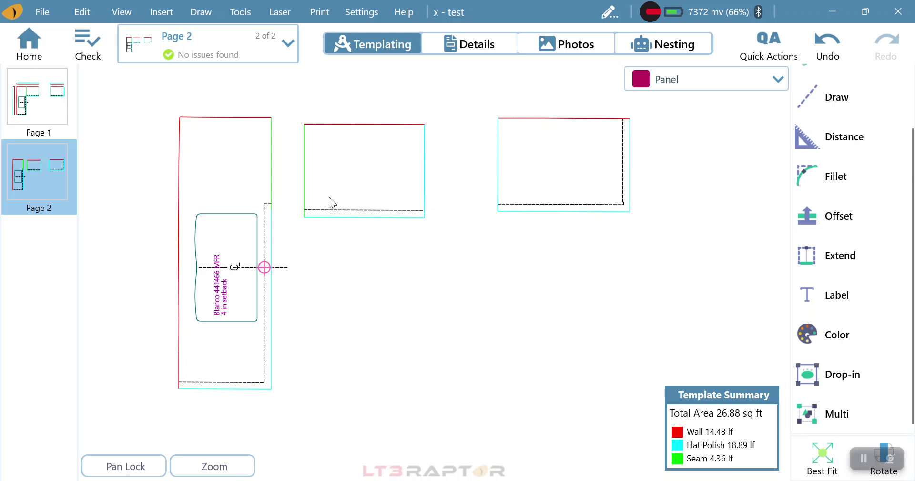
click(859, 413)
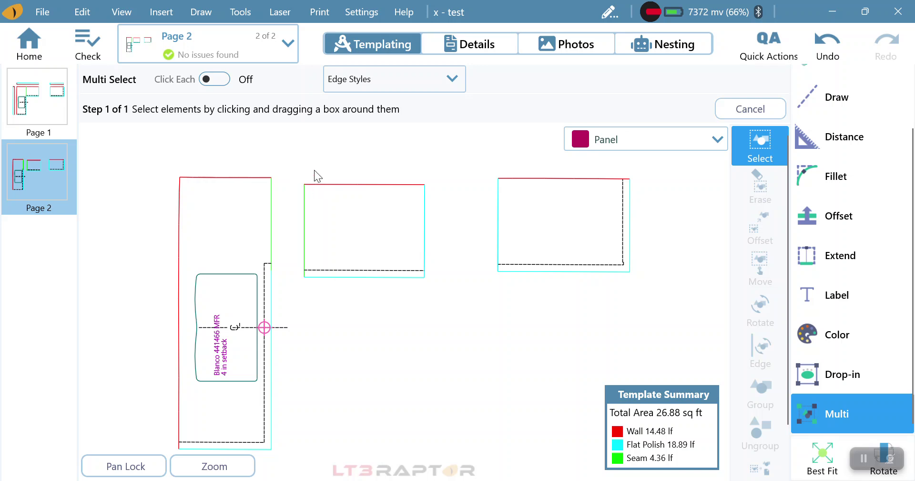
drag(295, 170, 466, 317)
click(766, 404)
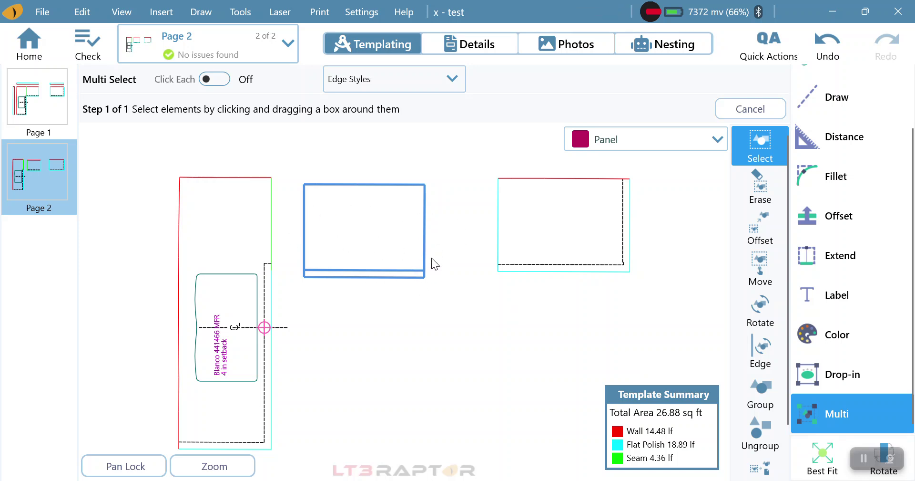
click(663, 271)
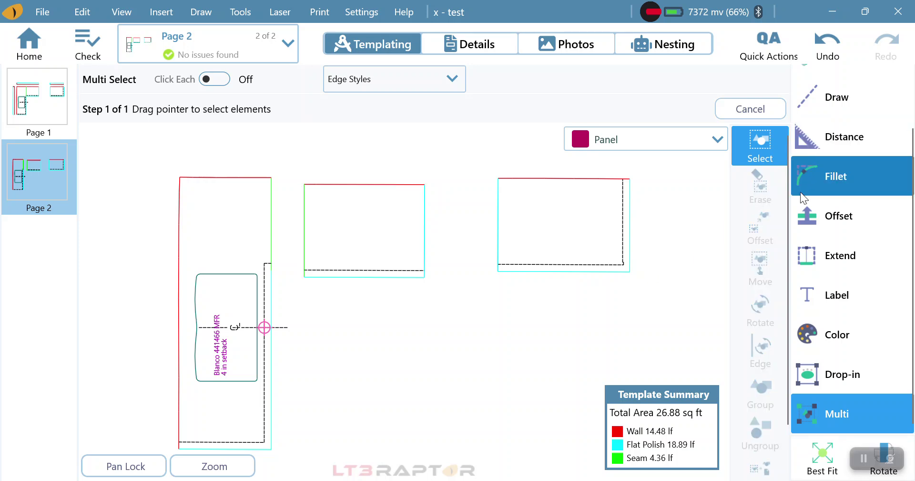
scroll(802, 189, up, 2)
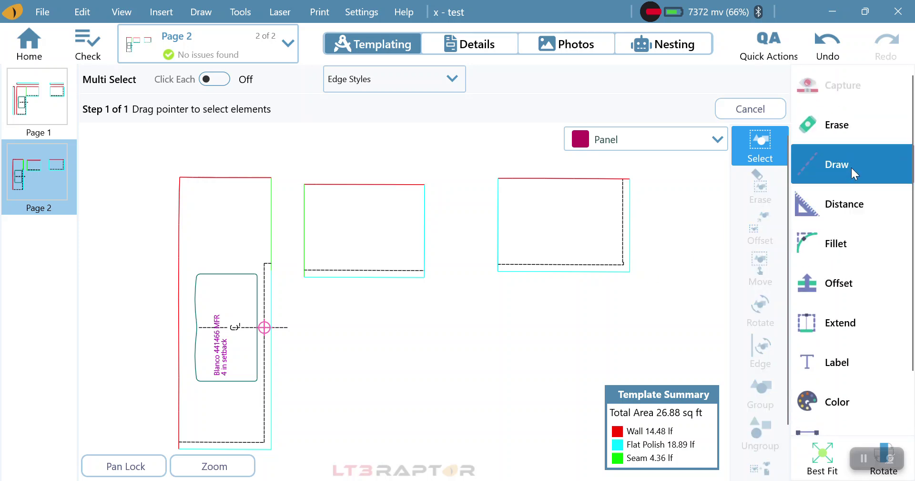
click(853, 128)
click(436, 227)
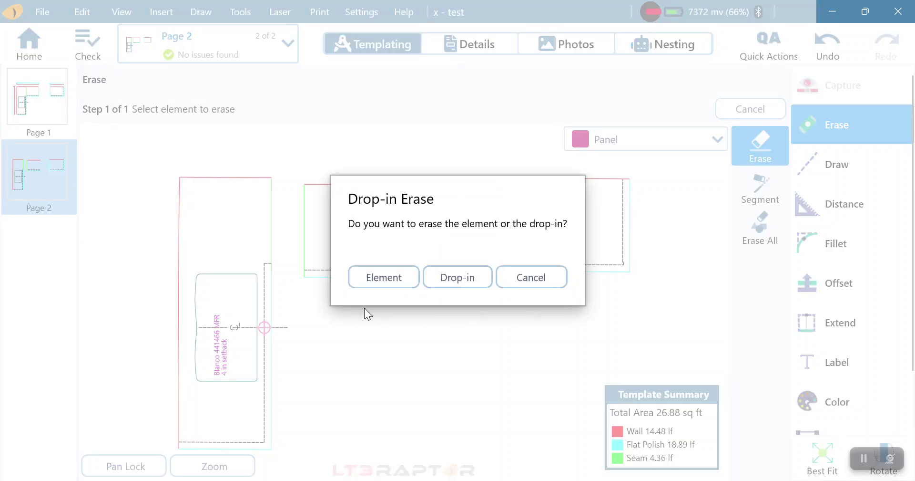
click(400, 281)
click(421, 278)
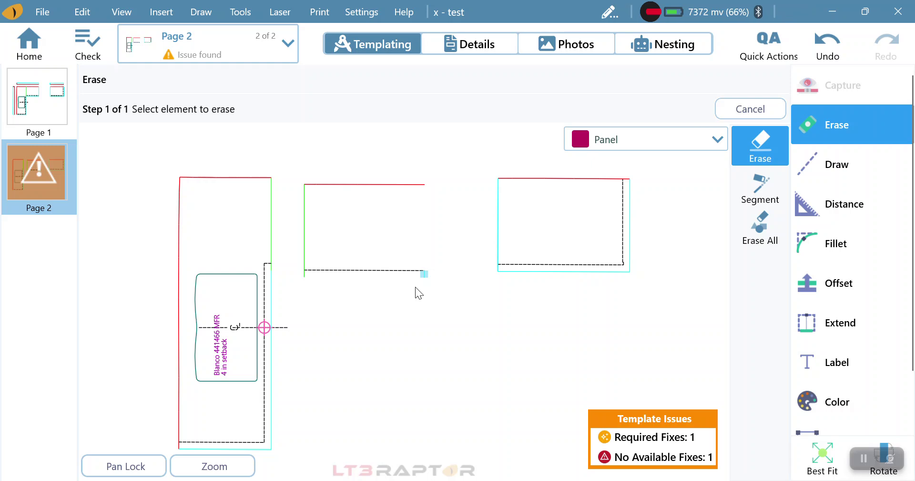
click(840, 43)
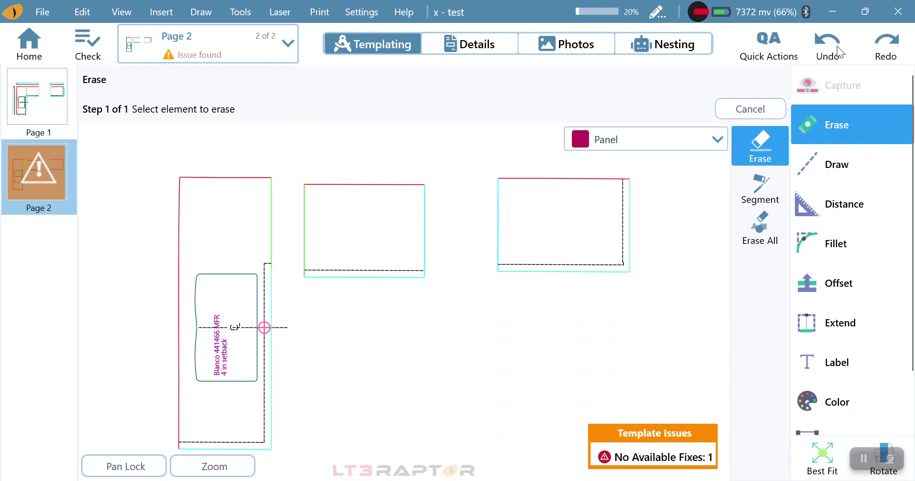
click(837, 46)
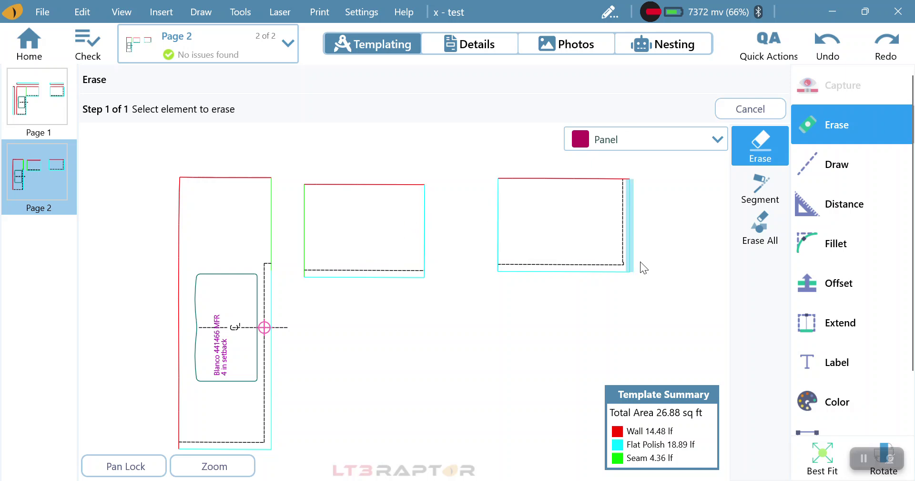
scroll(830, 381, down, 2)
- Box-select the middle piece on Page 2 and ungroup it into separate elements
click(867, 413)
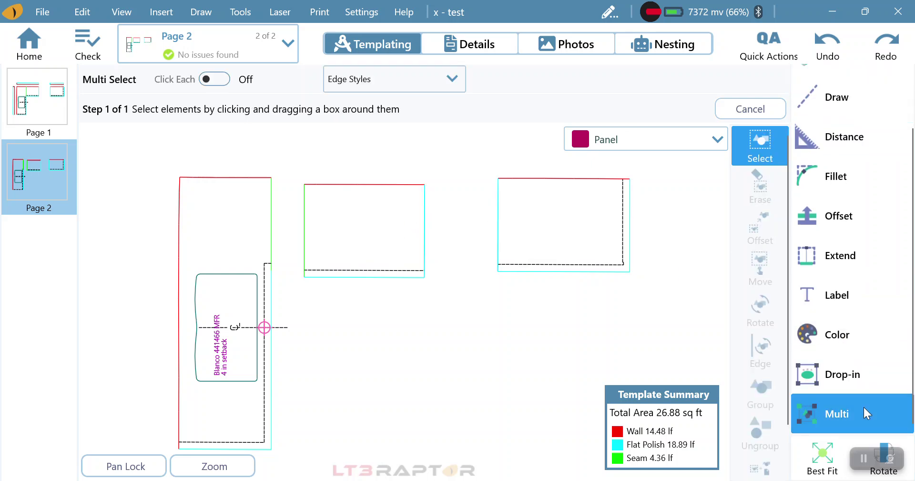
drag(304, 183, 456, 331)
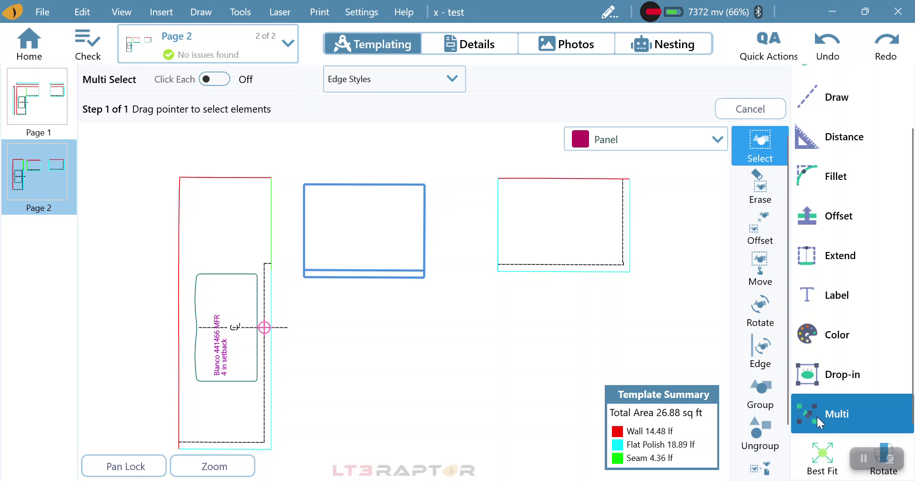
click(770, 434)
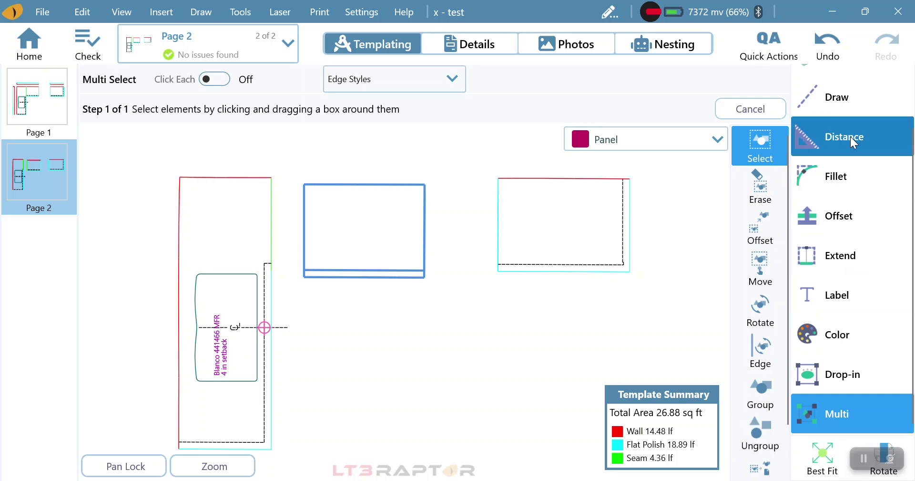
- Erase the middle piece's right edge, undo the erasure, and return to Multi Select
scroll(846, 190, up, 3)
click(858, 125)
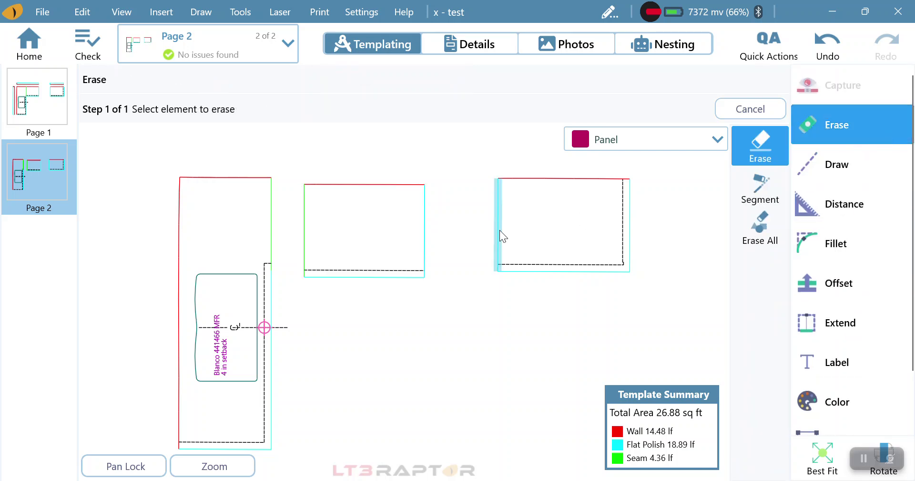
click(425, 230)
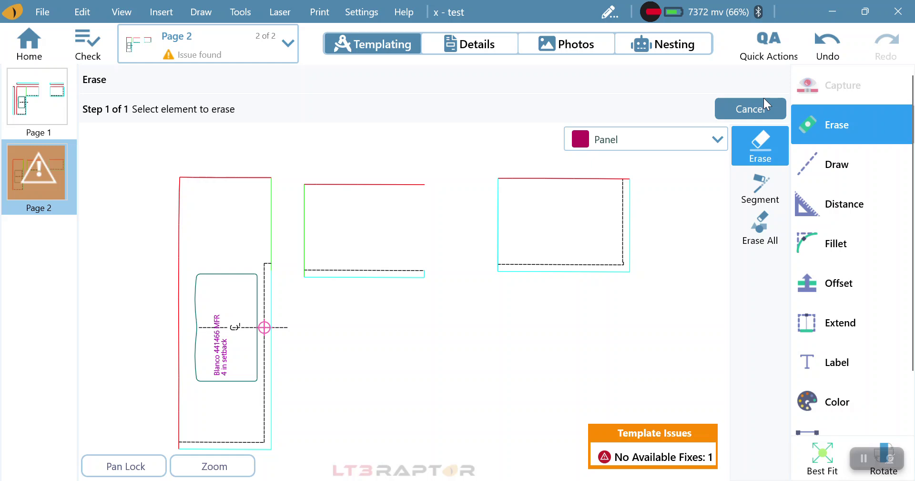
click(828, 47)
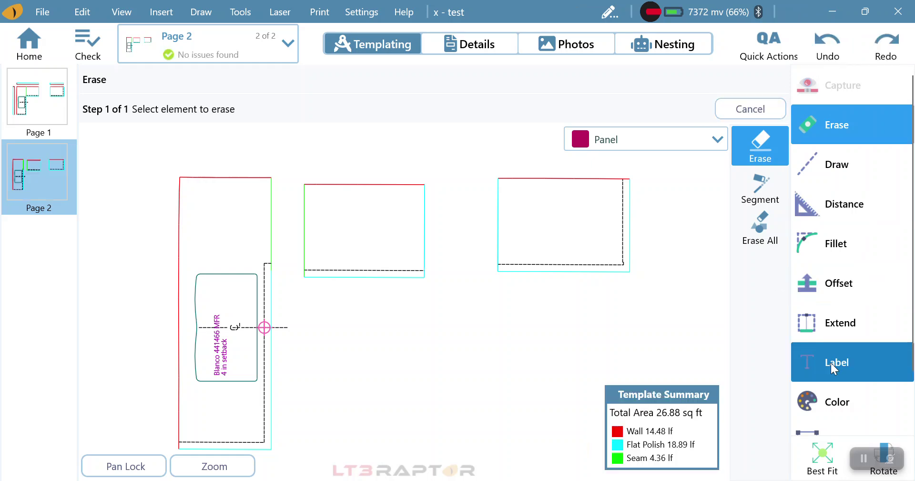
scroll(844, 362, down, 2)
click(864, 409)
- Paste a copy of the middle piece onto Page 2, then undo that paste
scroll(758, 370, down, 2)
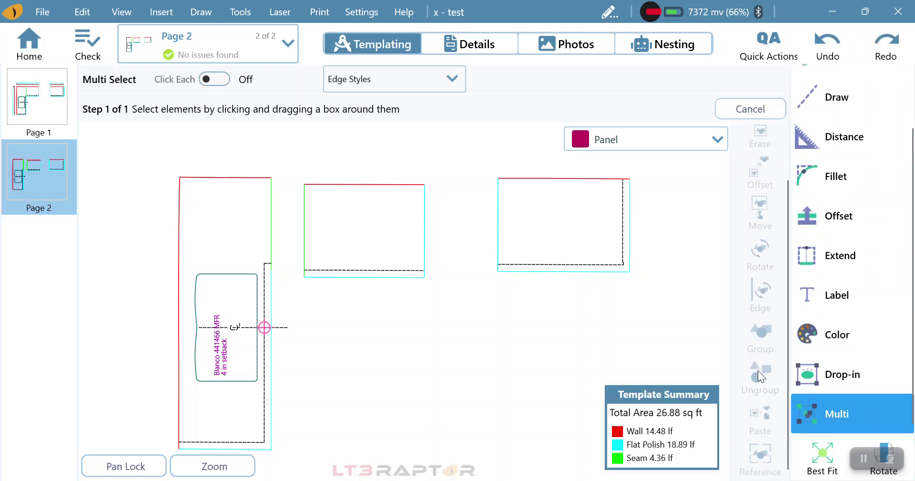
drag(294, 170, 465, 343)
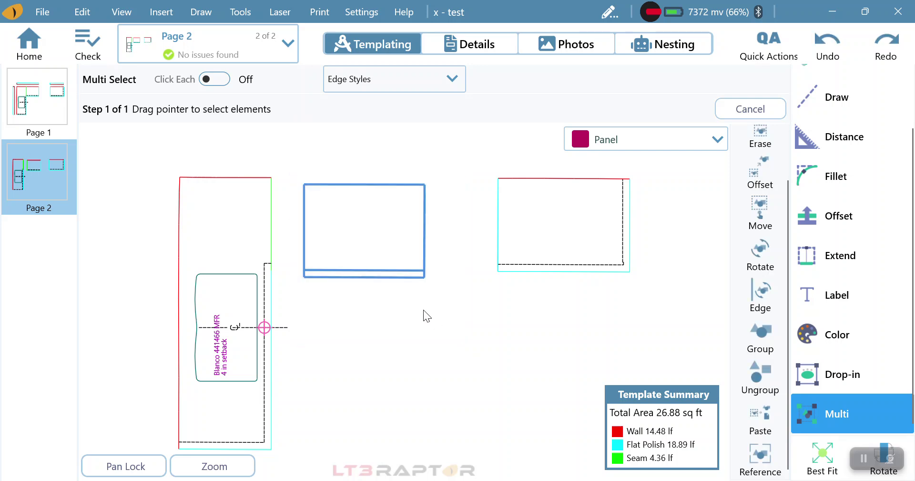
click(740, 404)
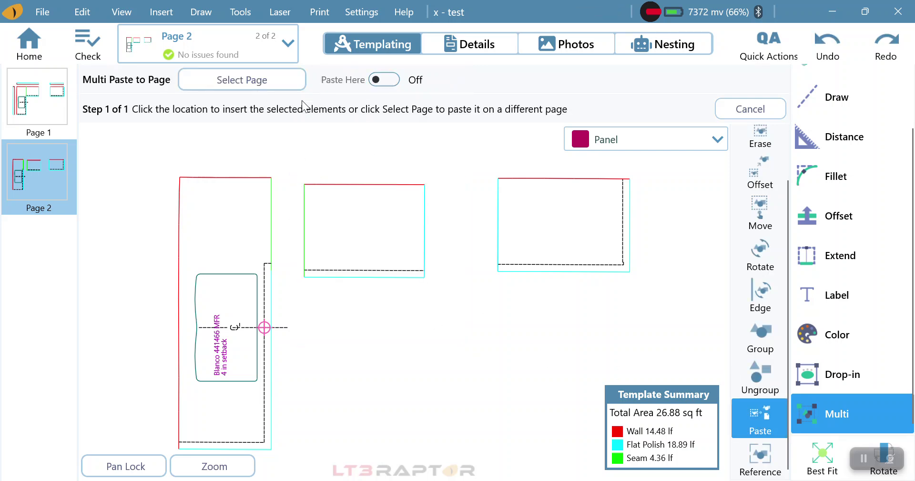
click(389, 81)
click(355, 340)
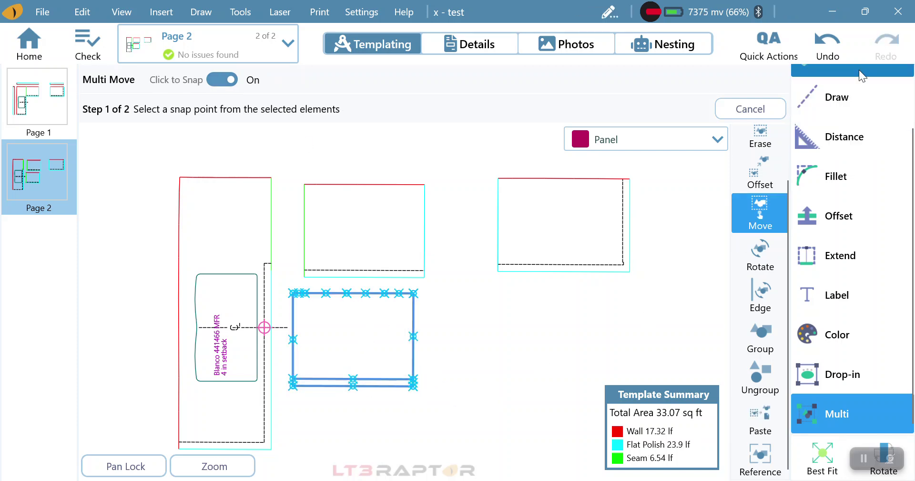
click(829, 48)
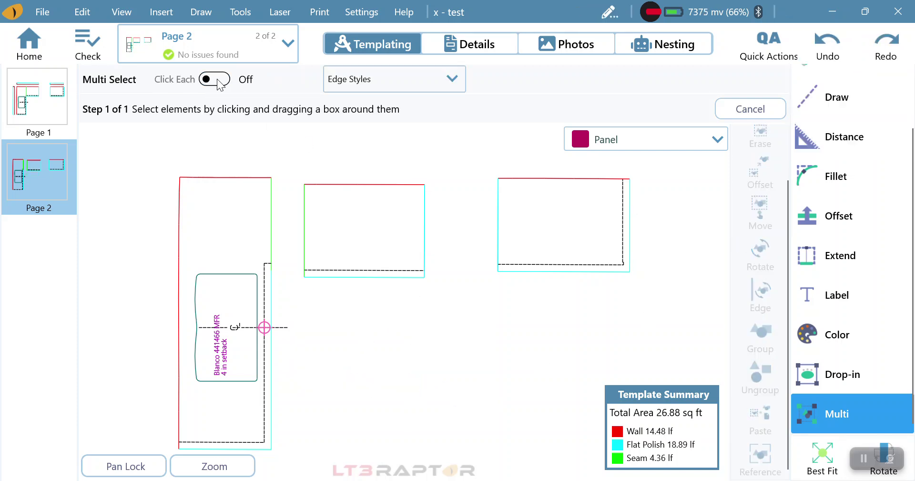
- Paste a copy of the middle piece onto Page 1 instead
drag(291, 160, 452, 321)
click(760, 415)
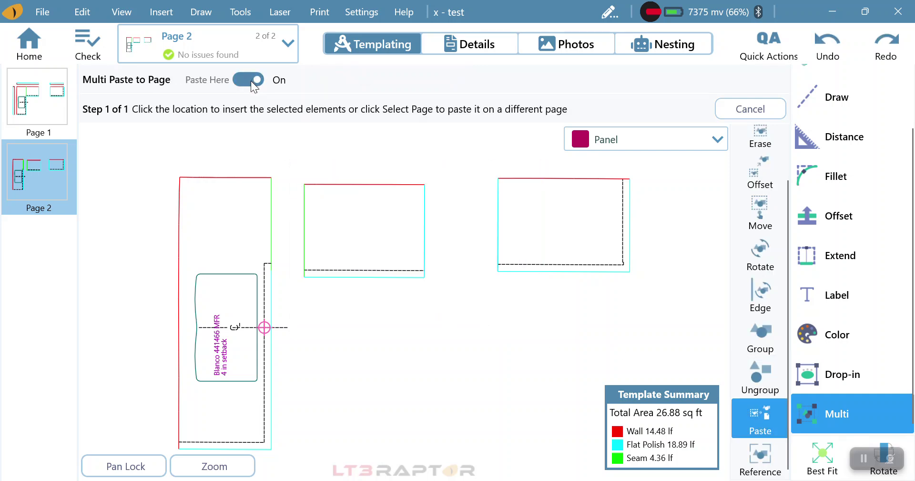
click(252, 81)
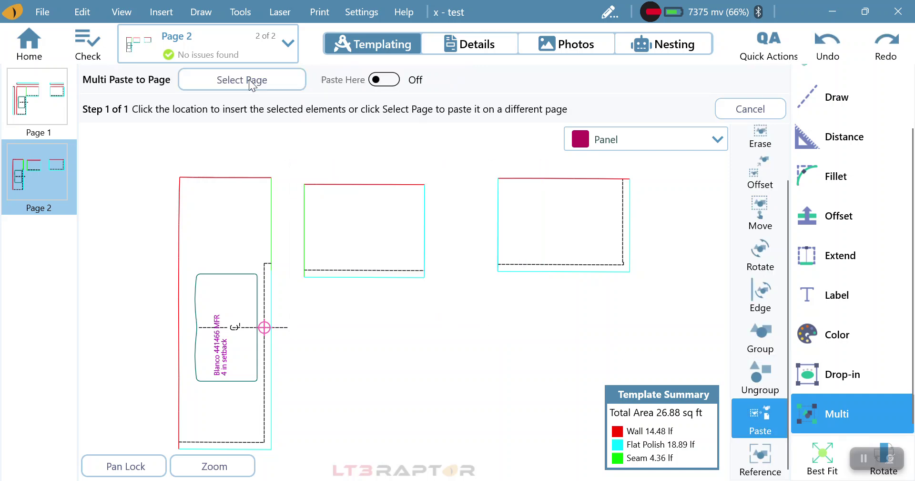
click(284, 85)
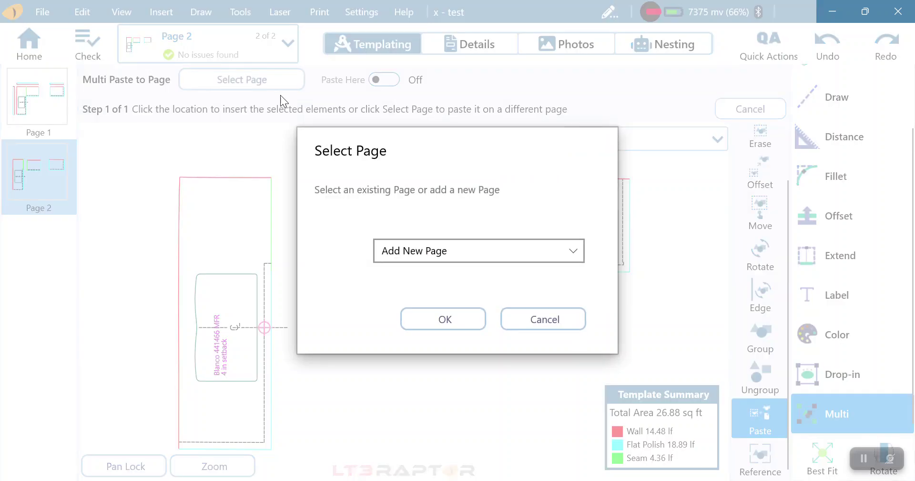
click(442, 252)
click(434, 272)
click(448, 318)
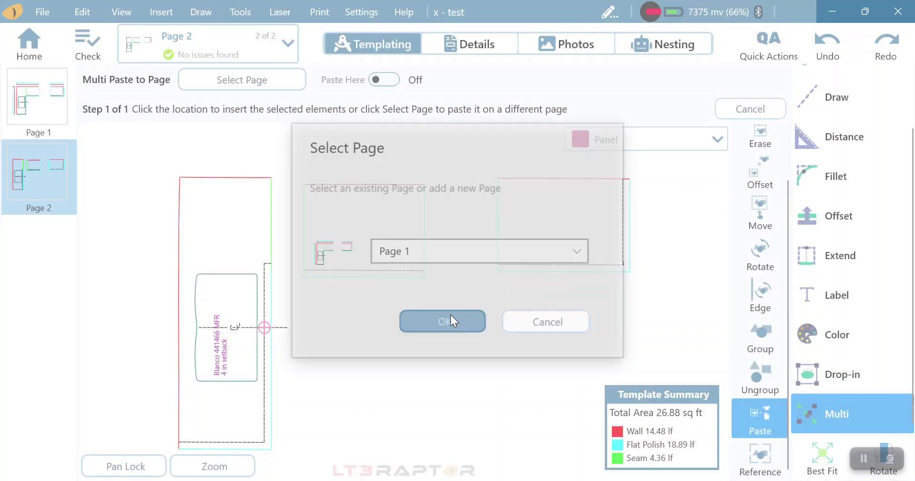
- With snapping off, move the pasted piece beside the L-shaped piece
drag(413, 289, 501, 274)
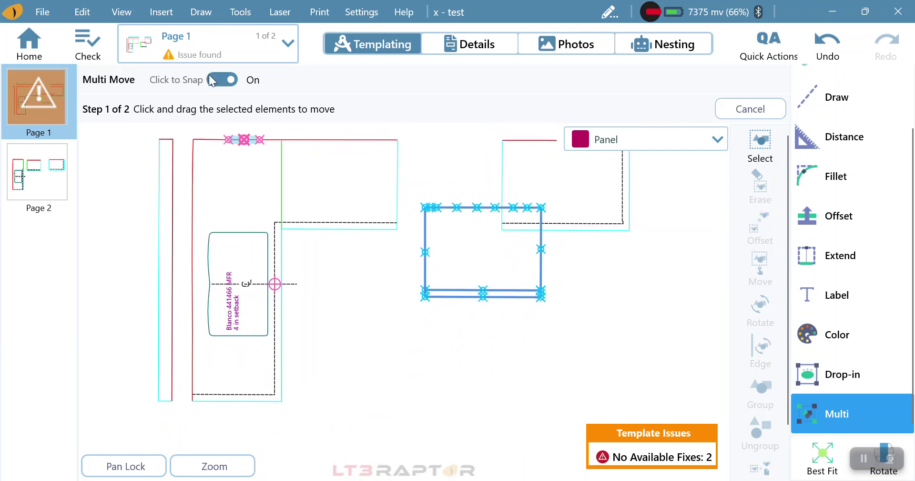
click(217, 81)
drag(489, 260, 373, 304)
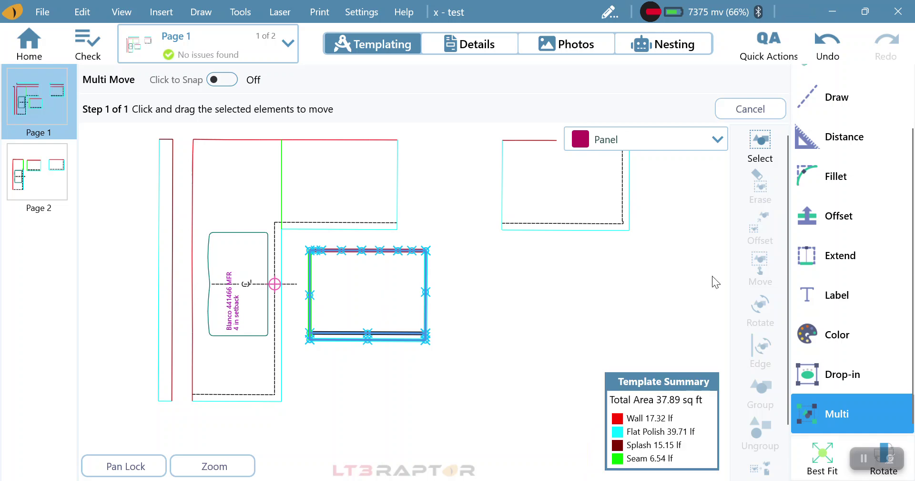
scroll(758, 329, down, 1)
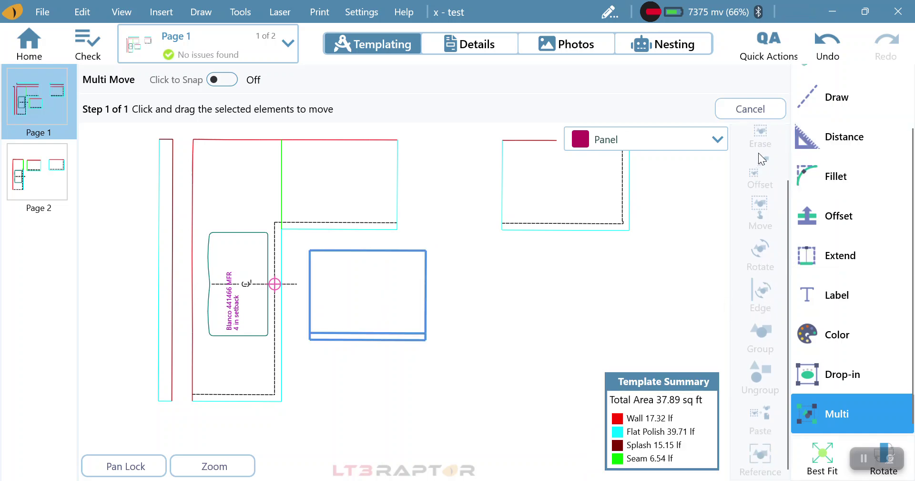
scroll(769, 172, up, 1)
click(767, 164)
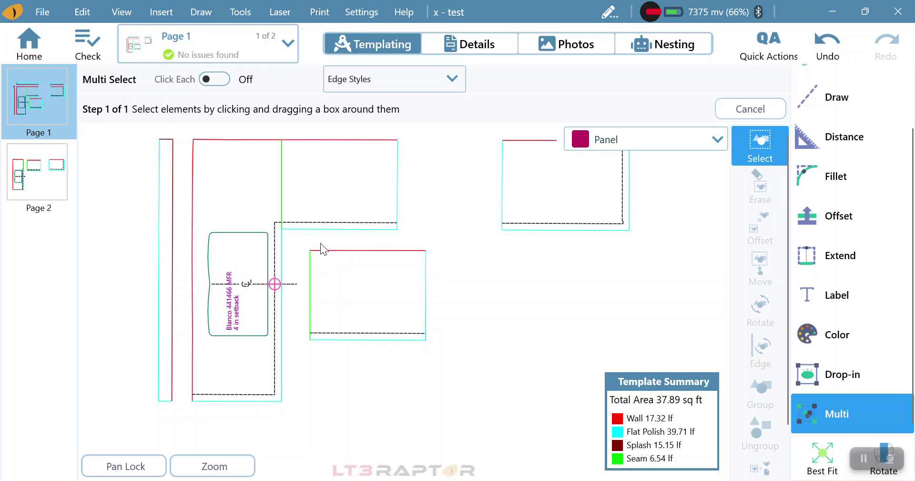
- Make the pasted piece reference-only, then revisit Page 1 to show the 31.71 sq ft total
drag(307, 243, 477, 397)
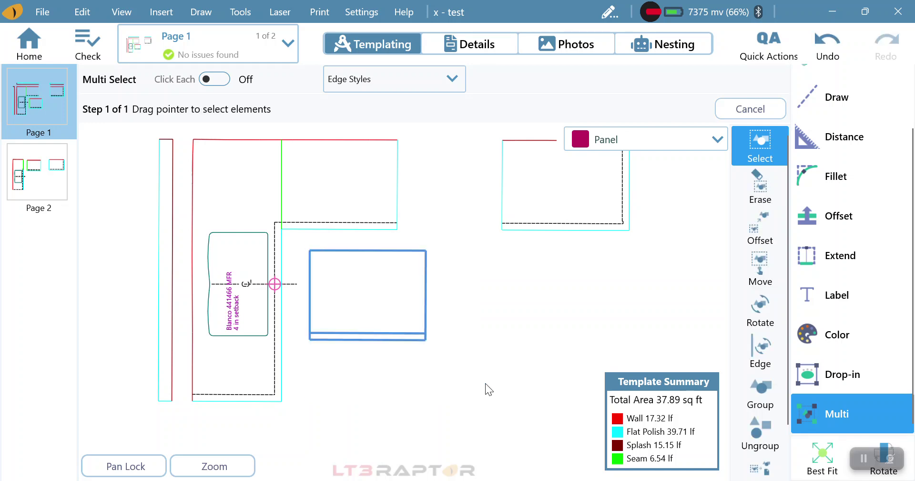
scroll(759, 334, down, 1)
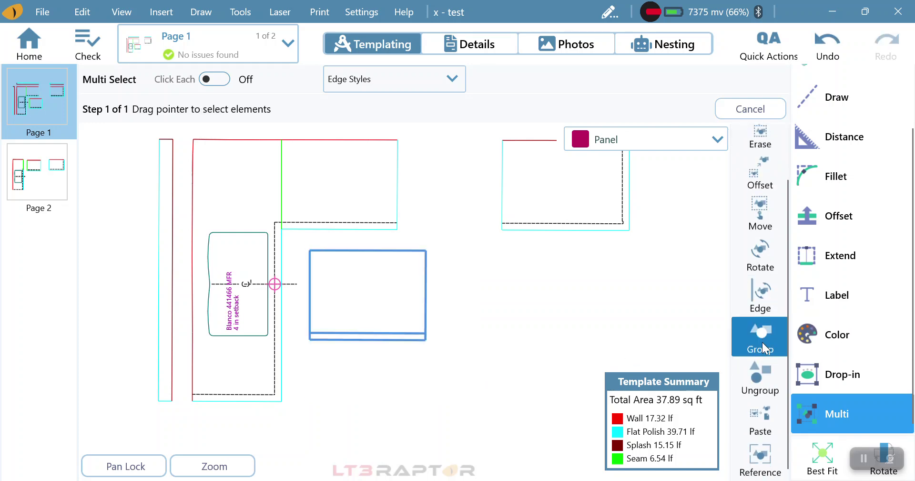
click(773, 466)
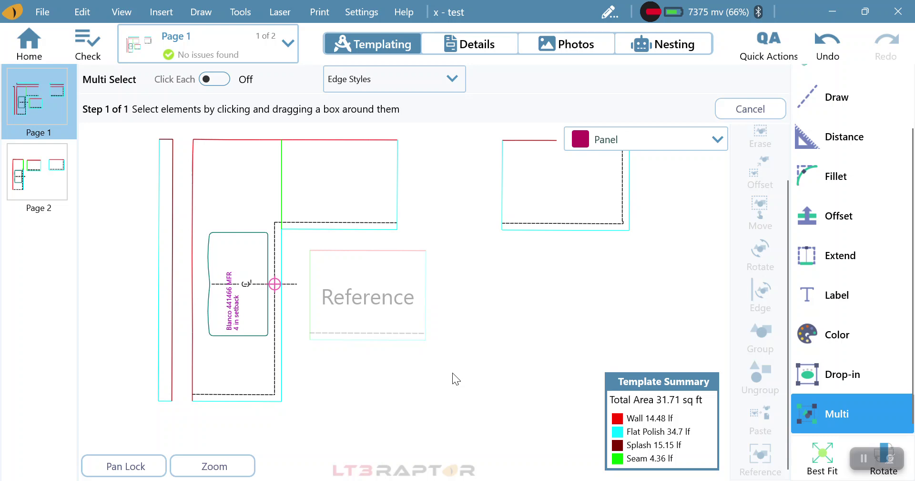
click(47, 167)
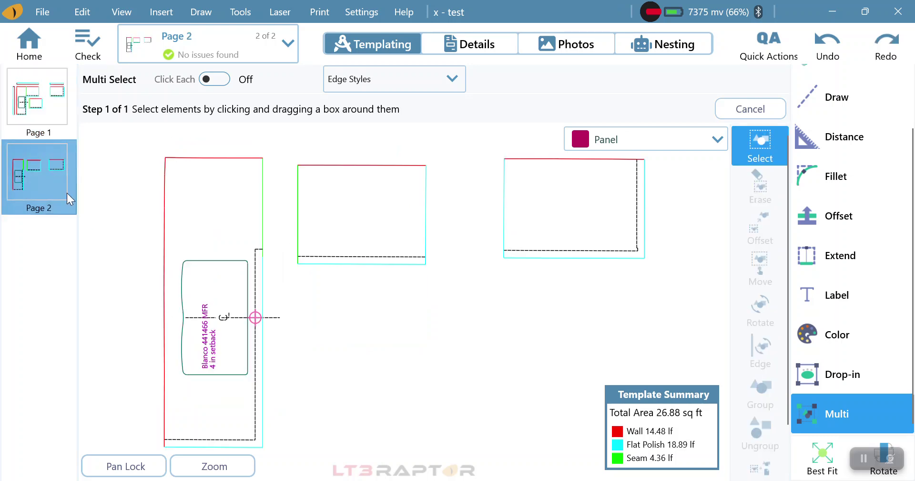
click(46, 111)
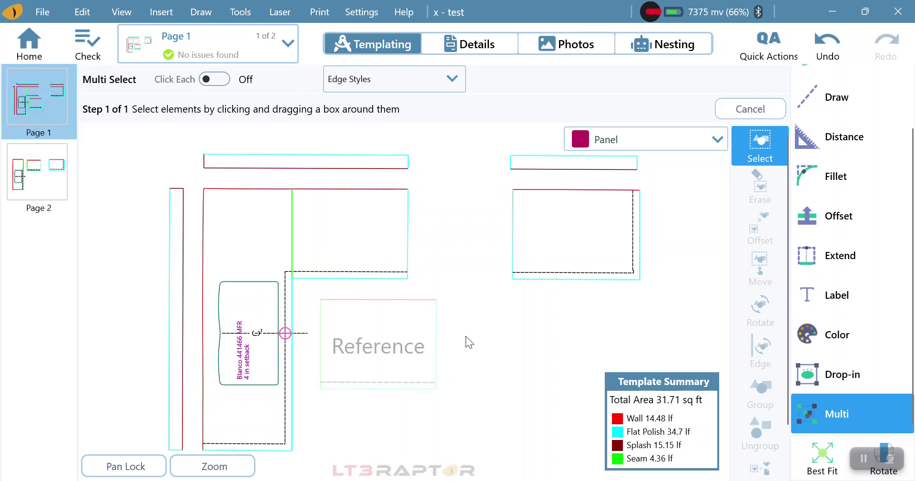